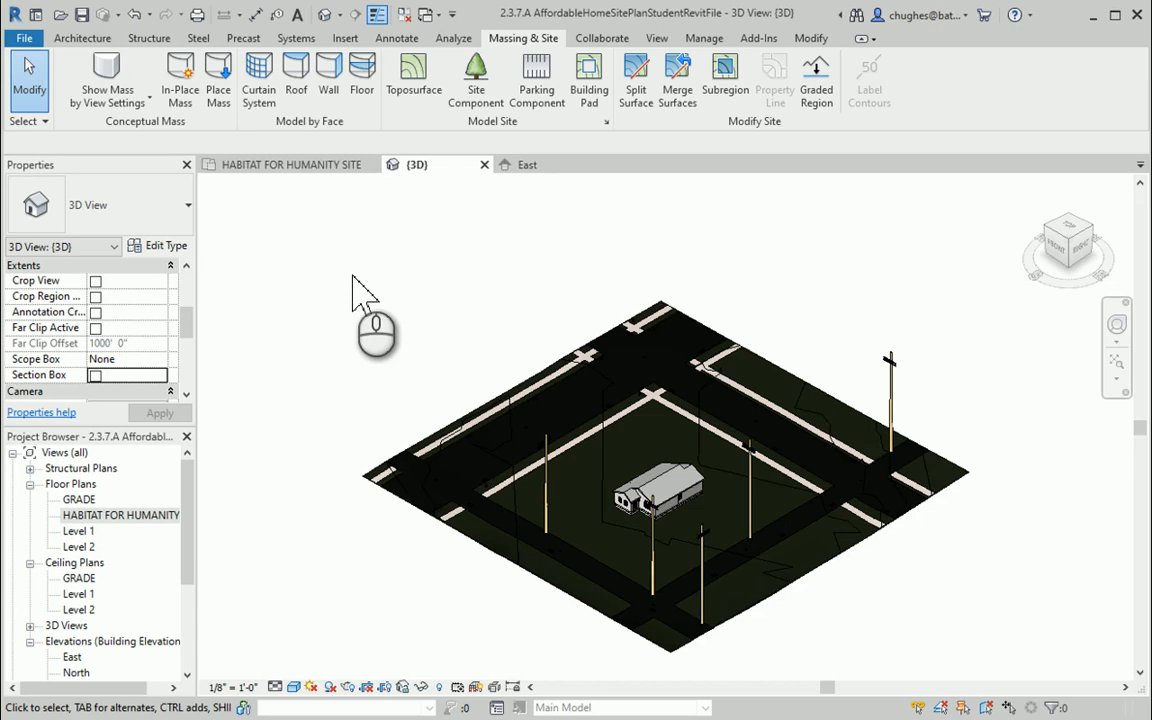
Open the HABITAT FOR HUMANITY SITE floor plan at the lot between the house and the asphalt alley
double_click(145, 513)
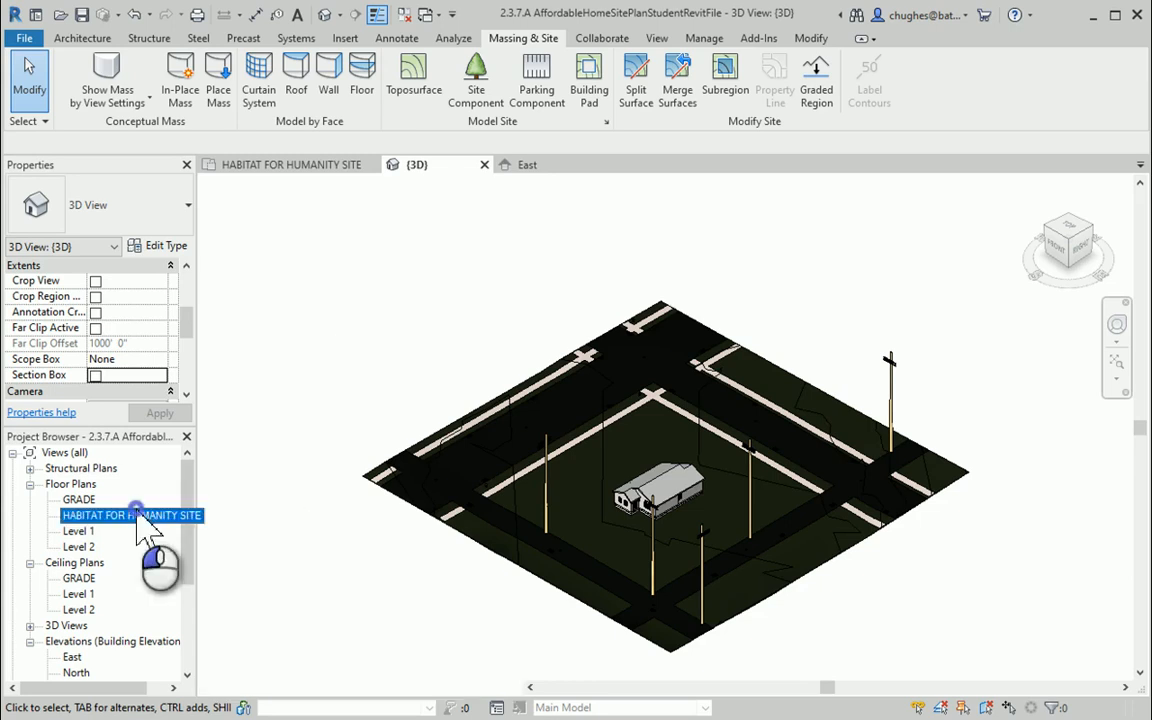
click(776, 395)
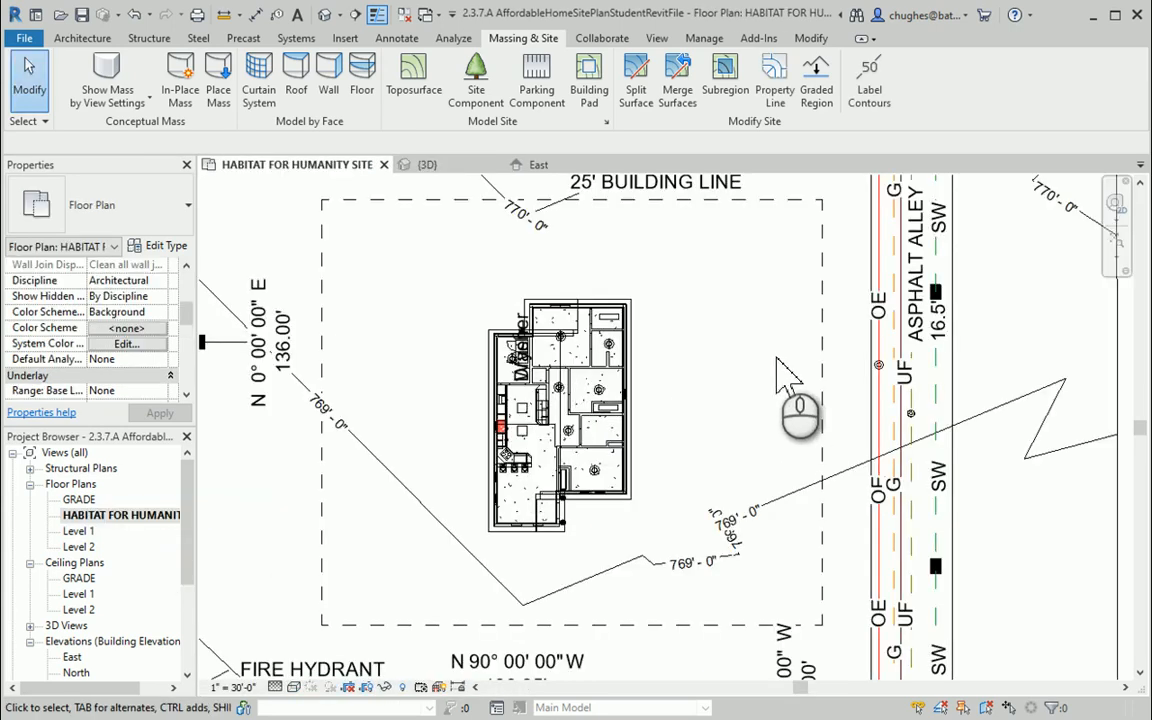
scroll(773, 380, down, 2)
middle_drag(783, 393, 773, 320)
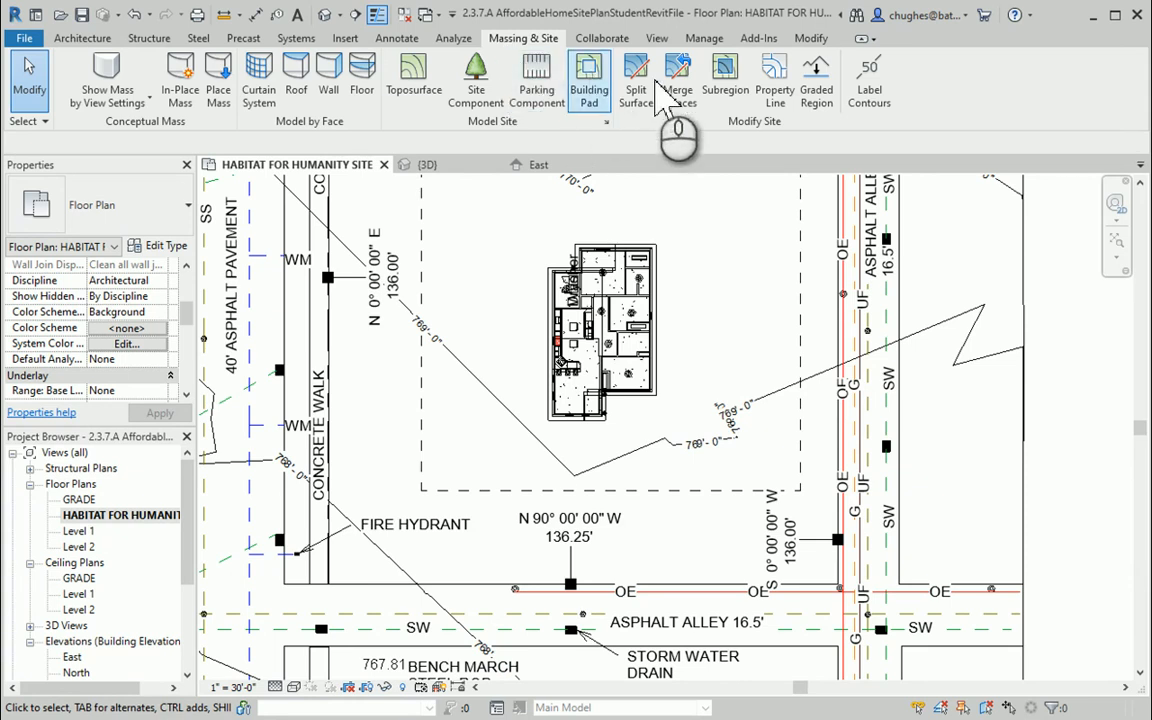
Sketch a closed L-shaped subregion boundary between the house and the alley, starting on the lot line, with vertical sides about 23', 17' and 40' long
click(730, 96)
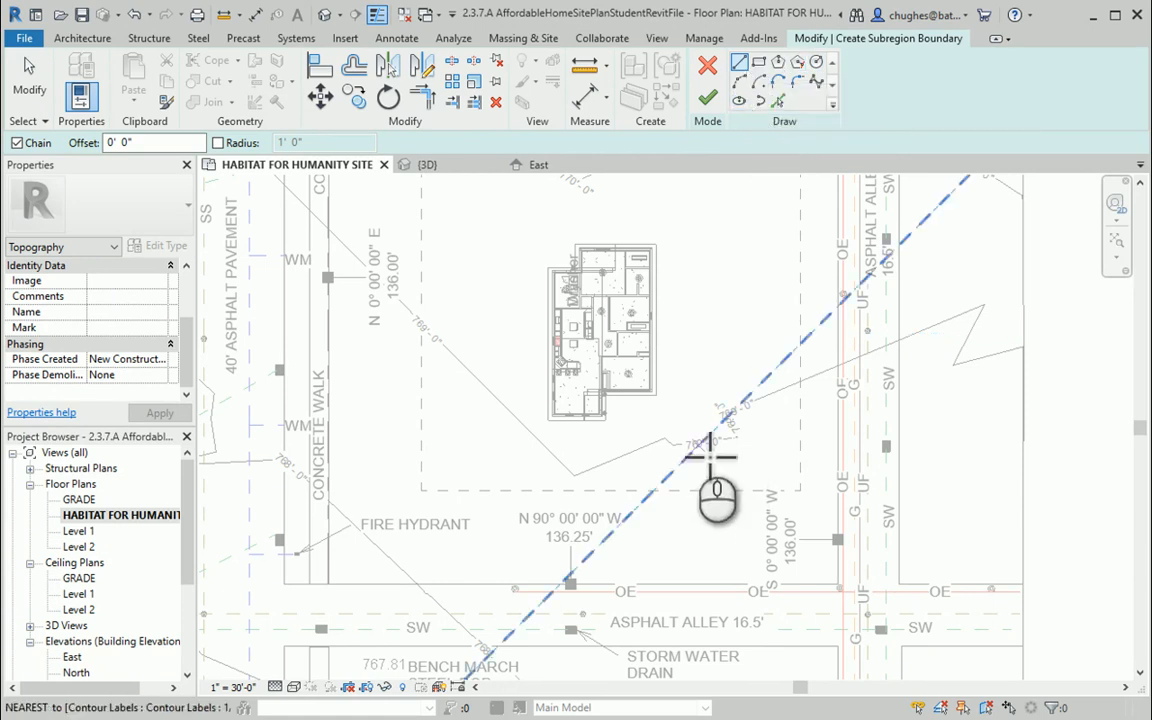
scroll(693, 597, up, 2)
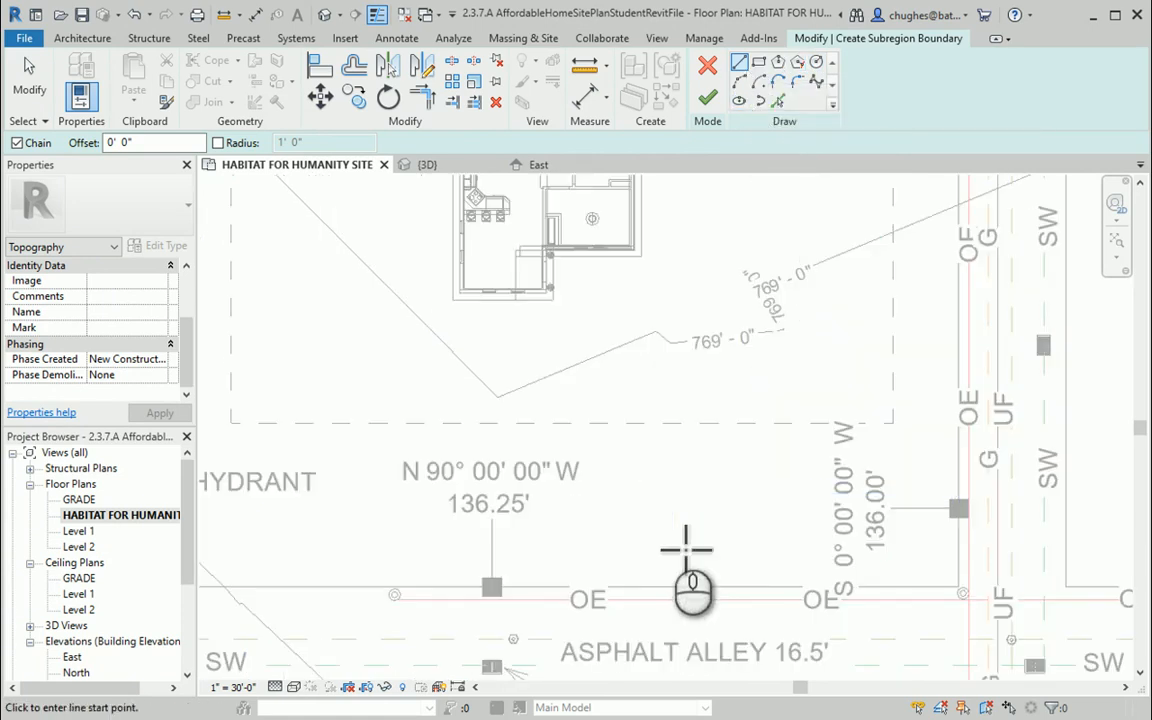
click(655, 588)
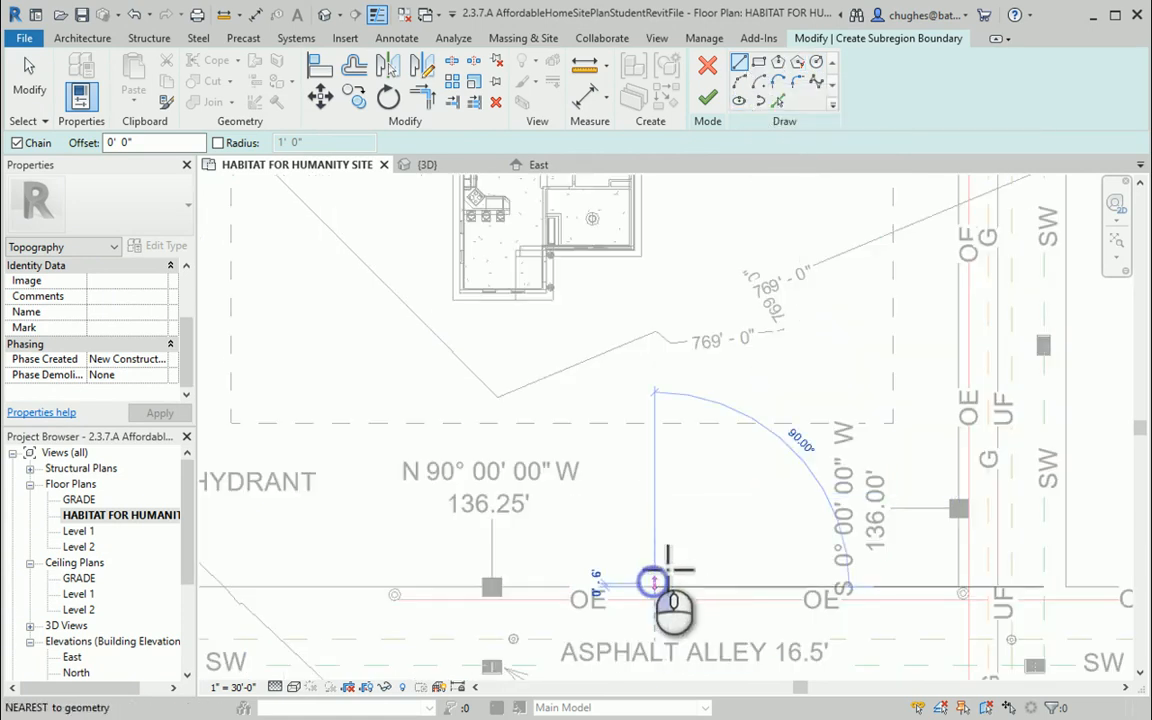
click(672, 452)
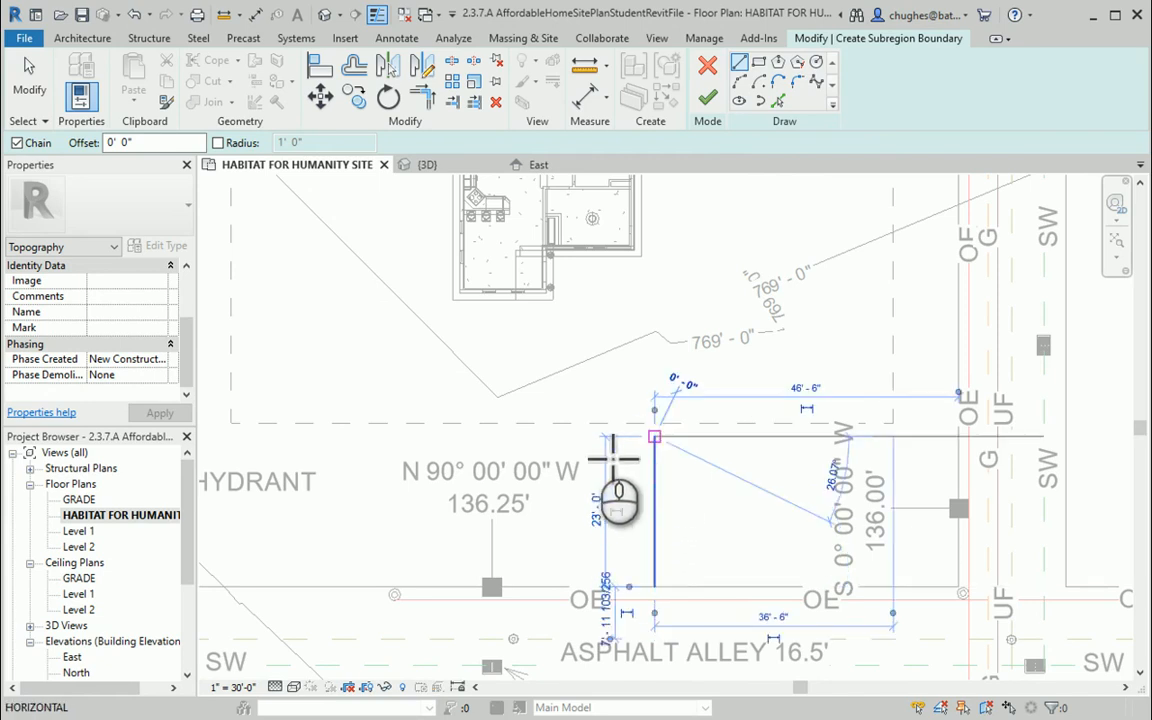
click(598, 400)
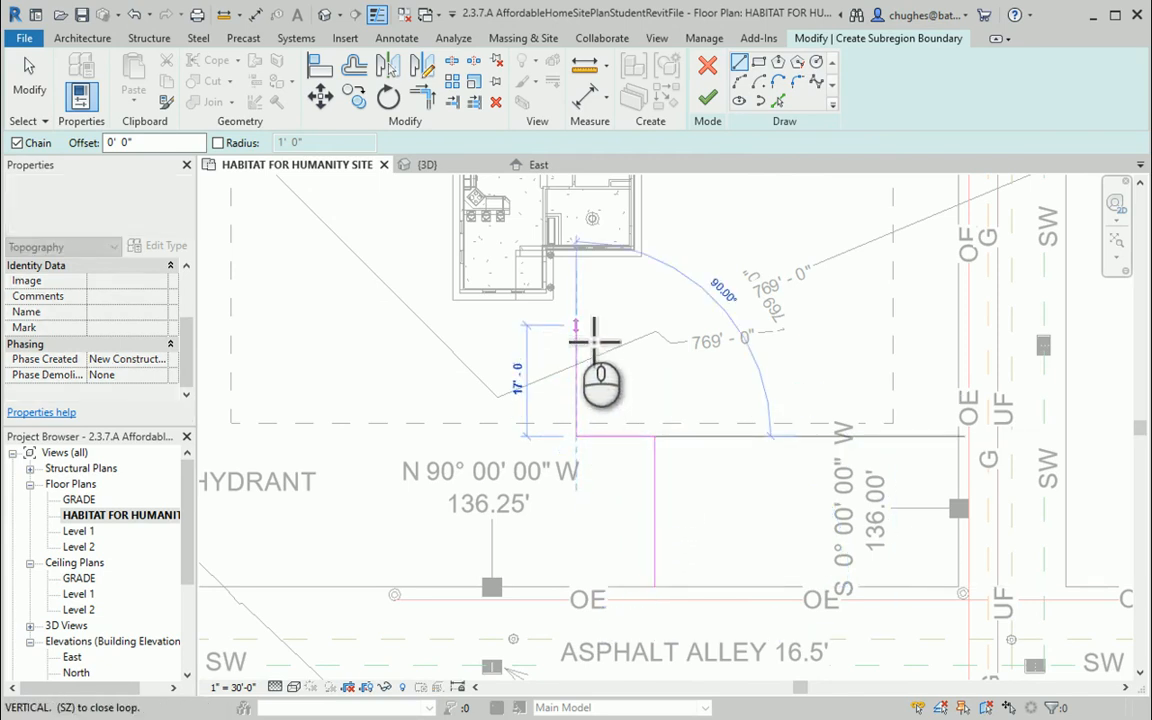
click(594, 340)
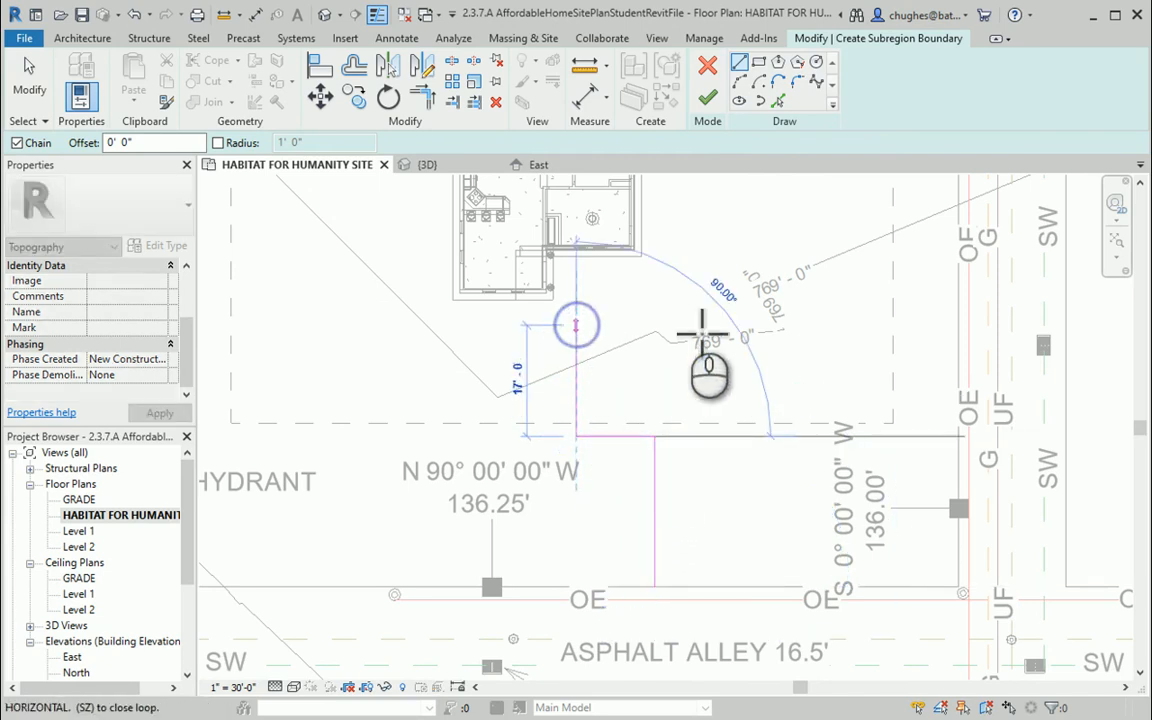
click(812, 325)
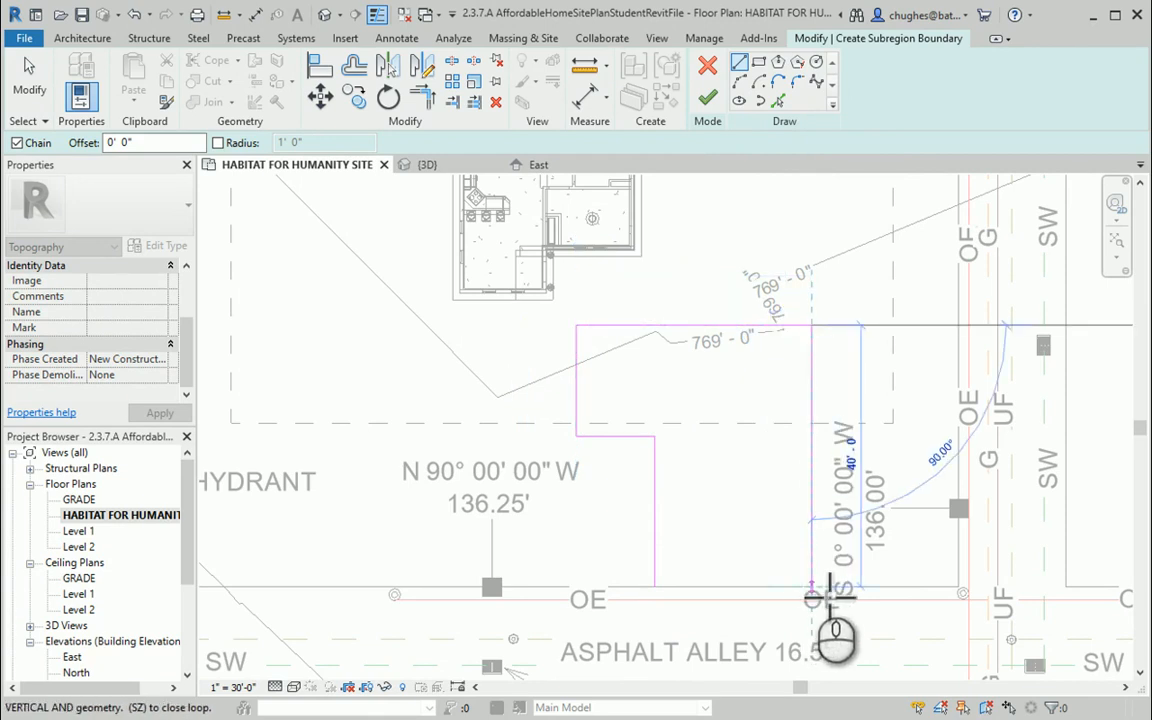
click(812, 588)
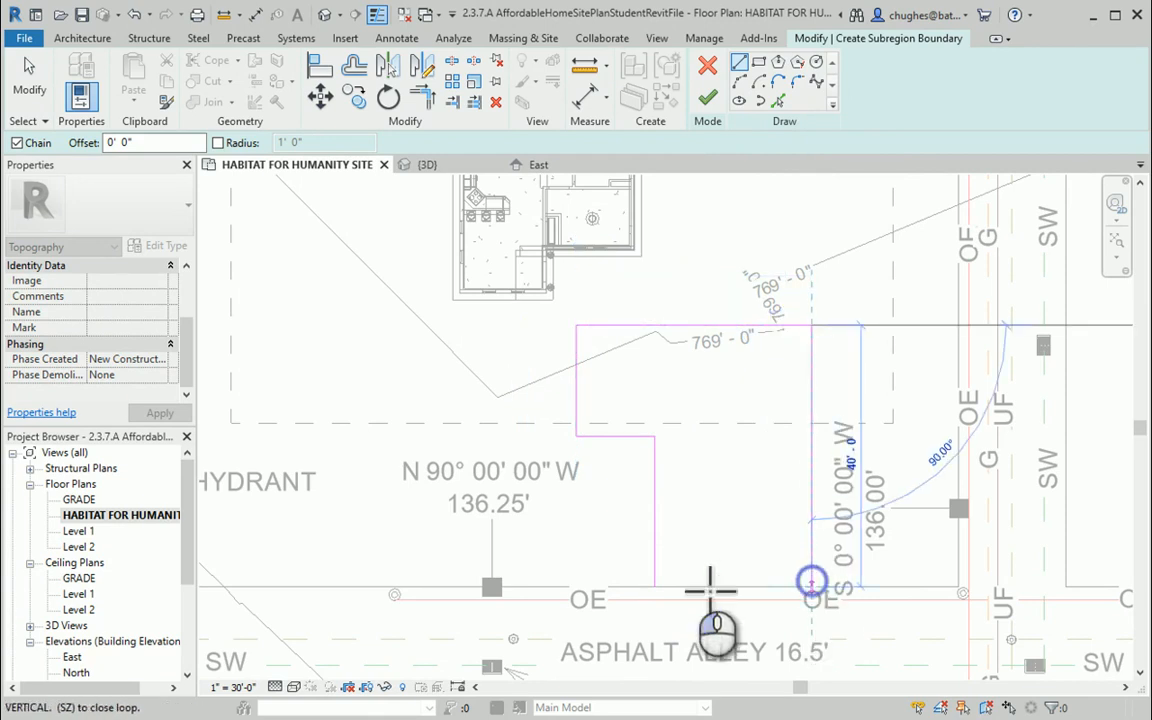
click(655, 588)
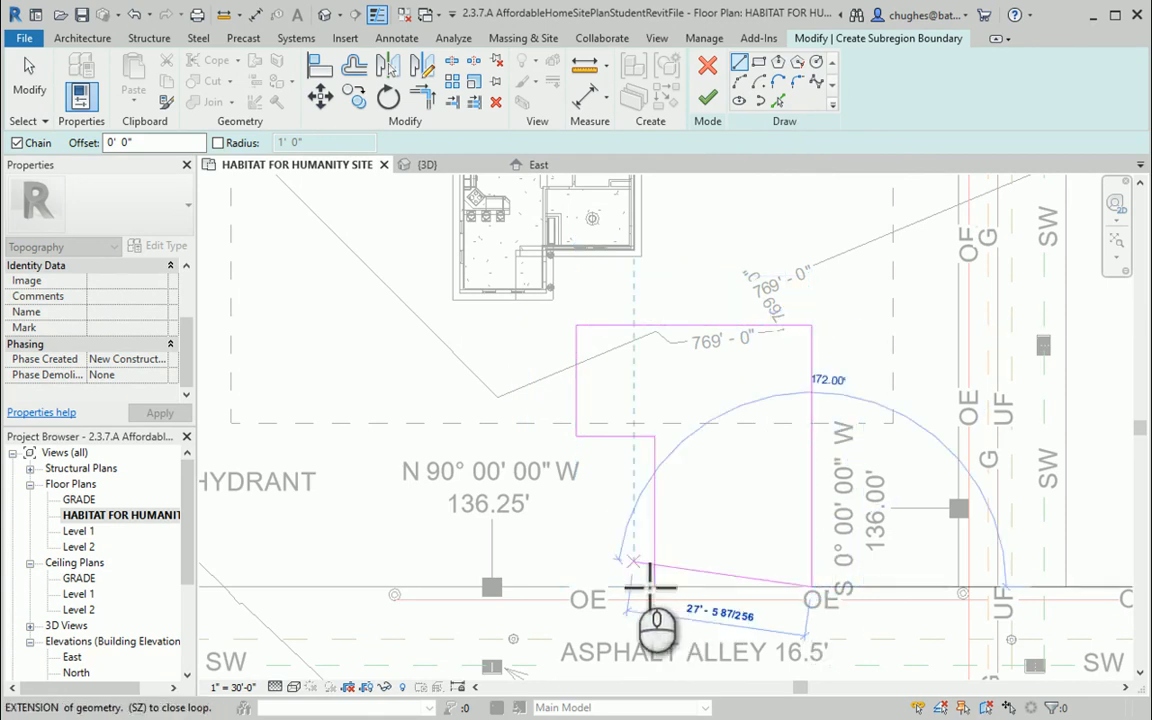
End the line drawing, discarding any stray segment, and finish the subregion boundary sketch
right_click(707, 472)
click(738, 224)
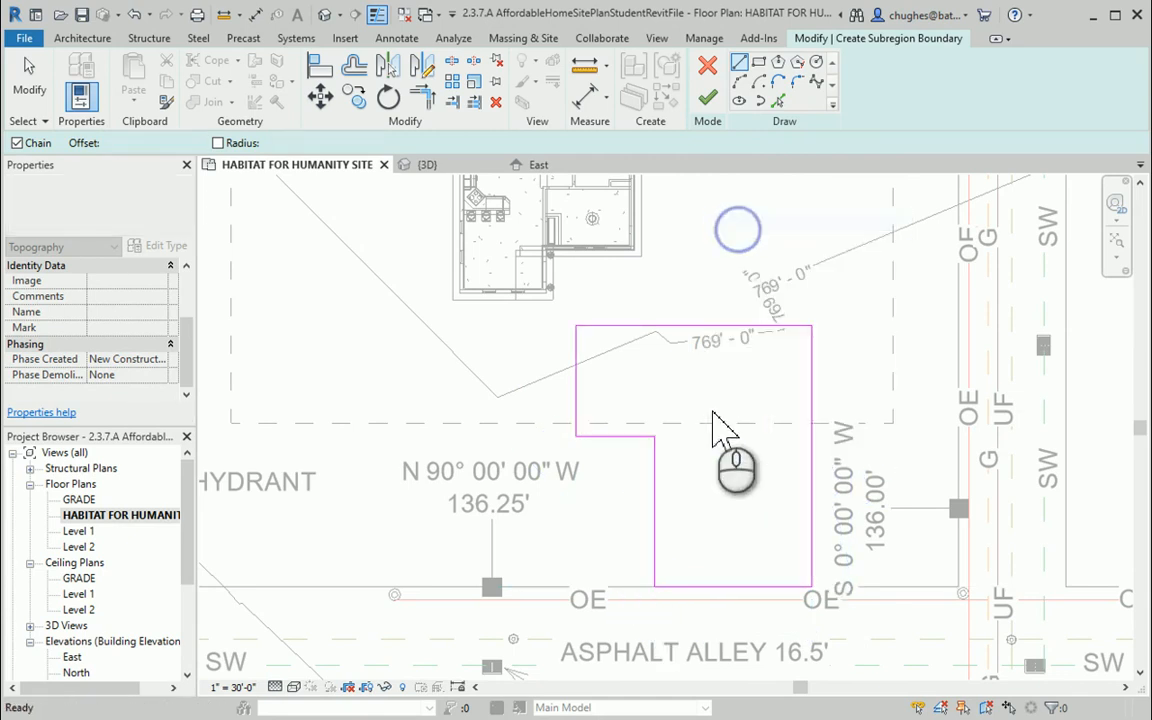
click(718, 324)
right_click(724, 327)
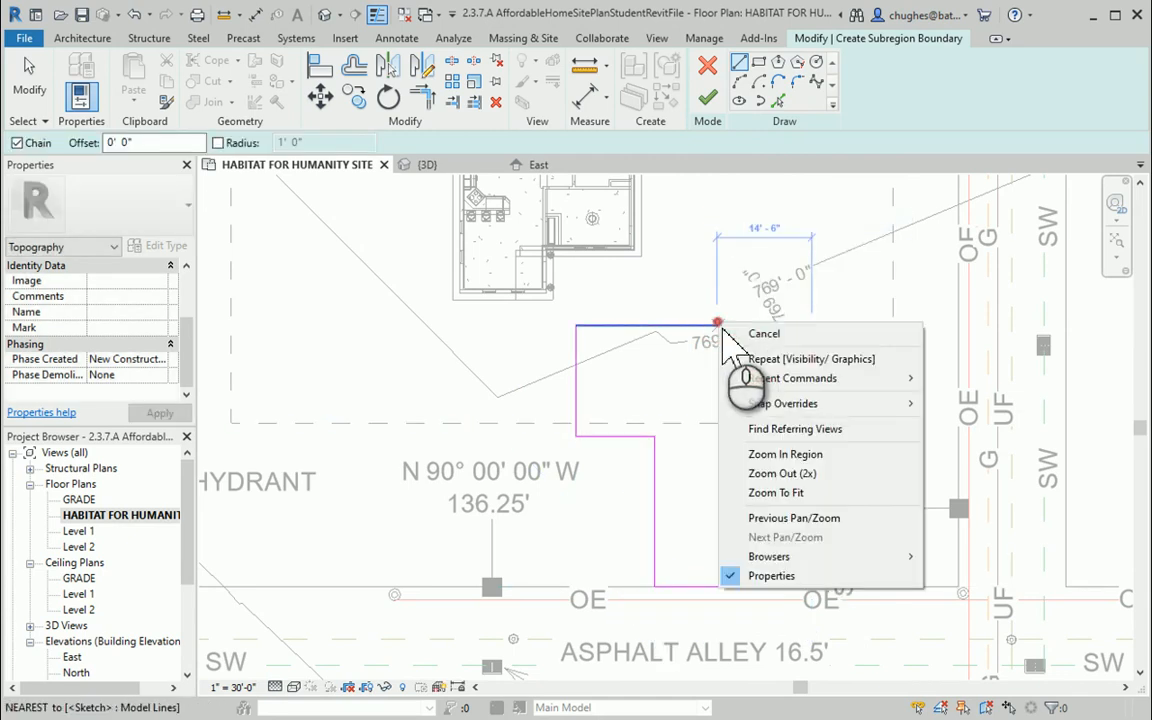
click(748, 334)
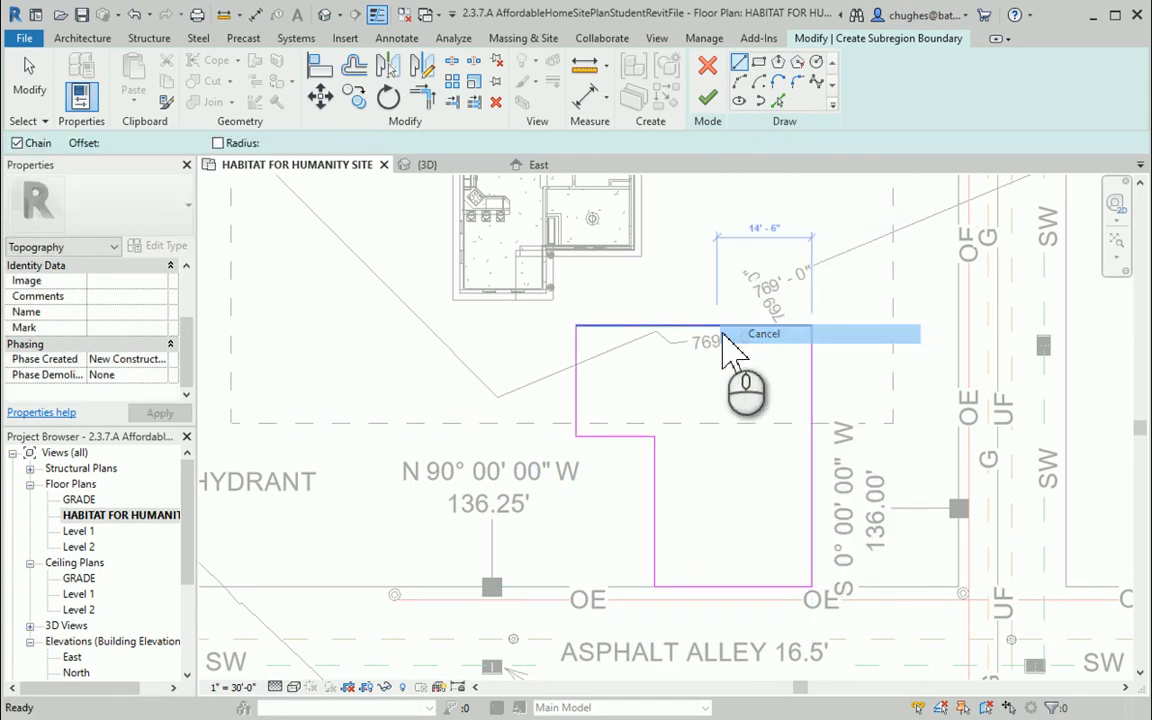
click(708, 98)
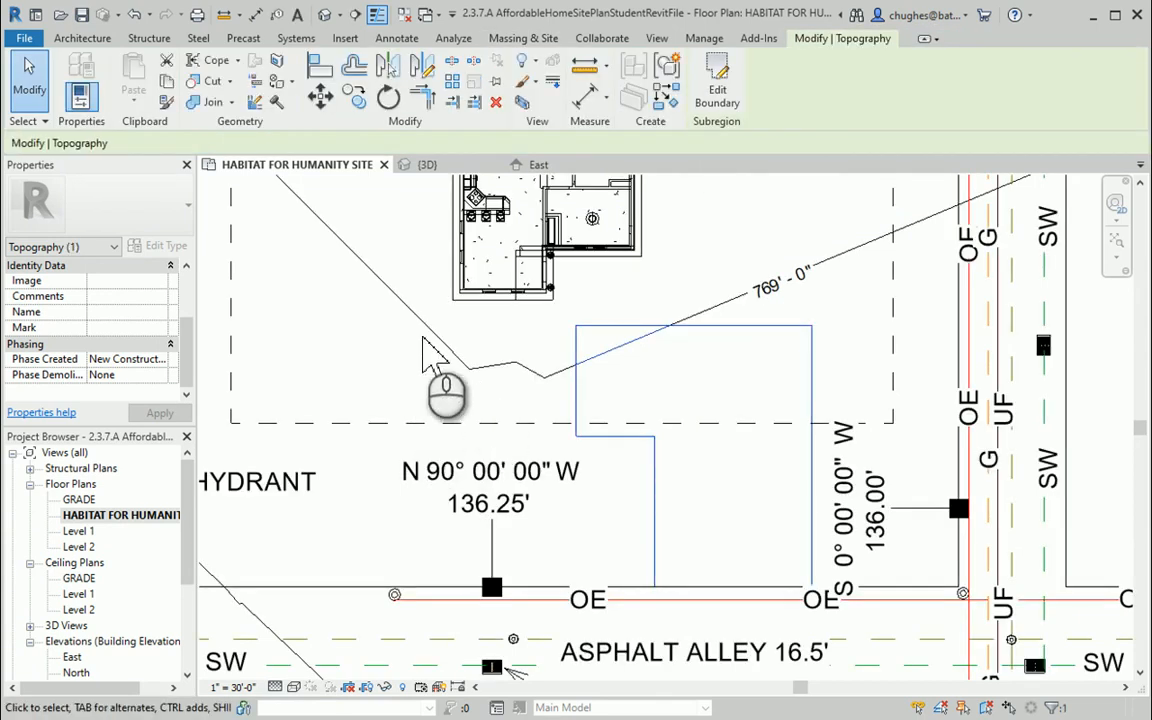
Open the default 3D view and select the new subregion in front of the house
click(324, 14)
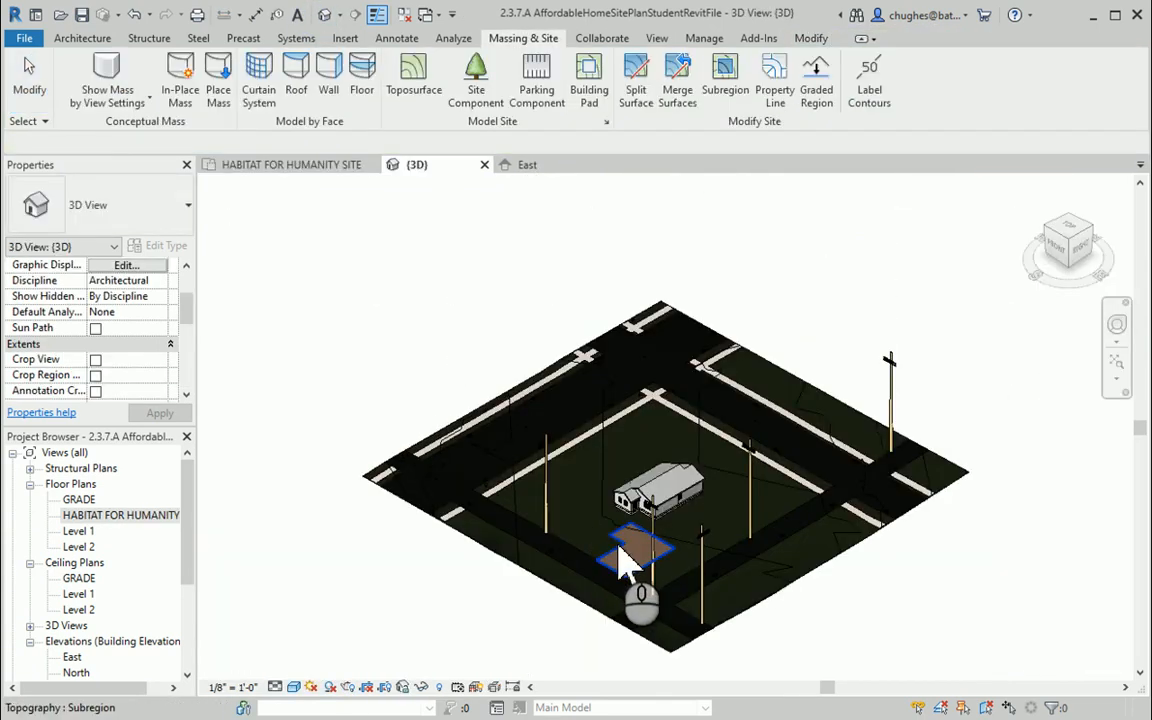
scroll(622, 560, up, 6)
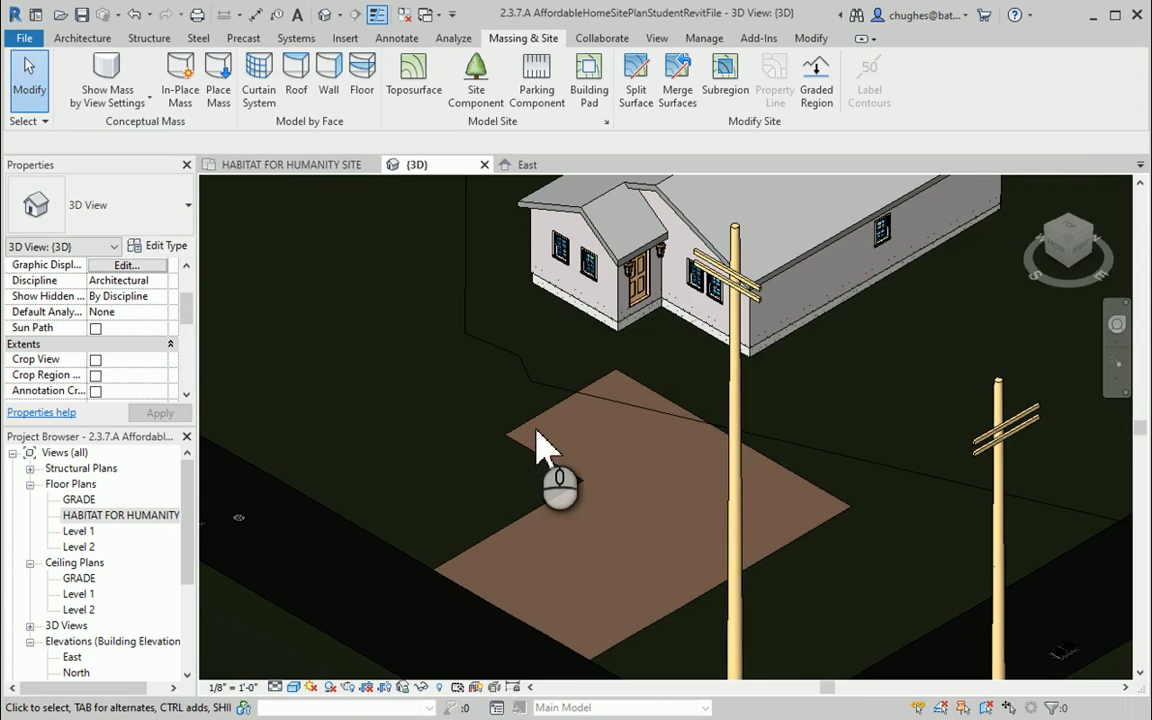
click(597, 488)
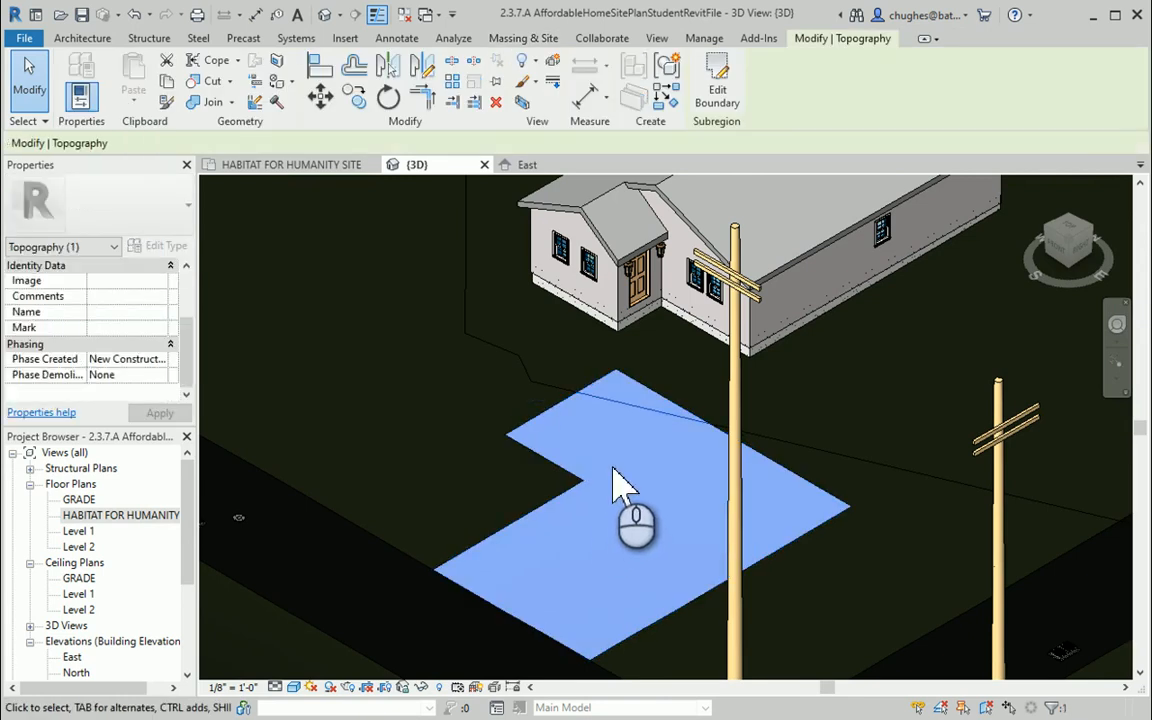
Set the subregion's material to Concrete - Cast-in-Place Concrete and deselect it
drag(188, 343, 194, 308)
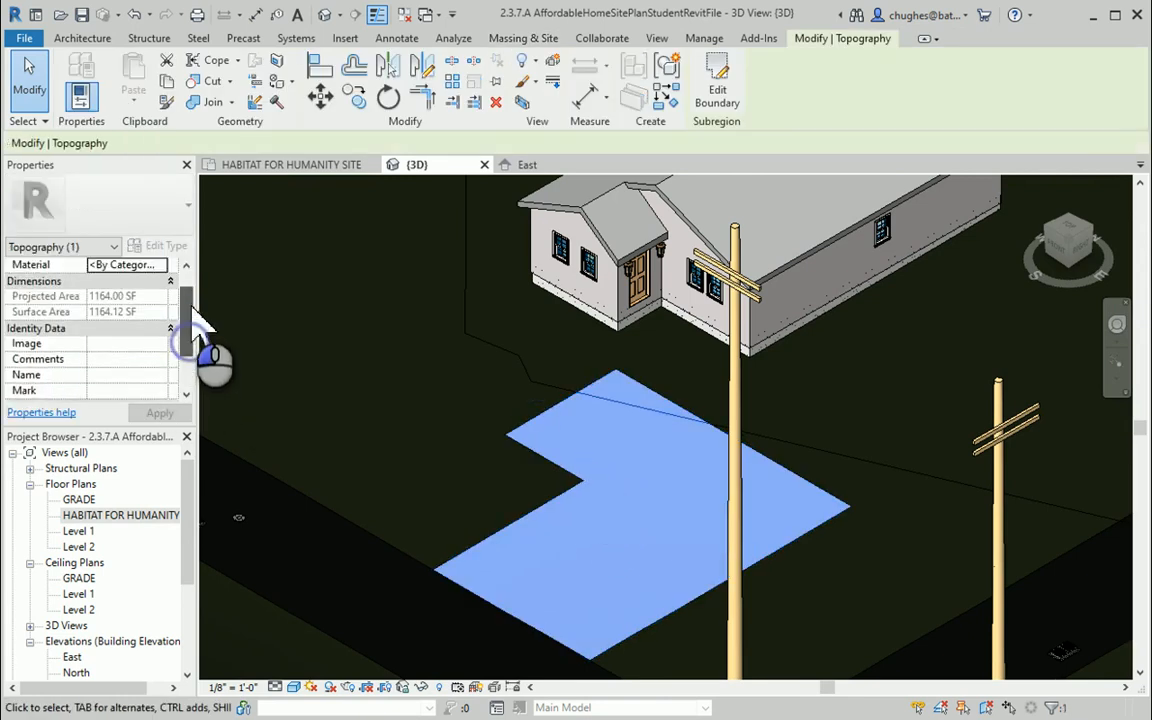
scroll(197, 310, down, 2)
click(181, 290)
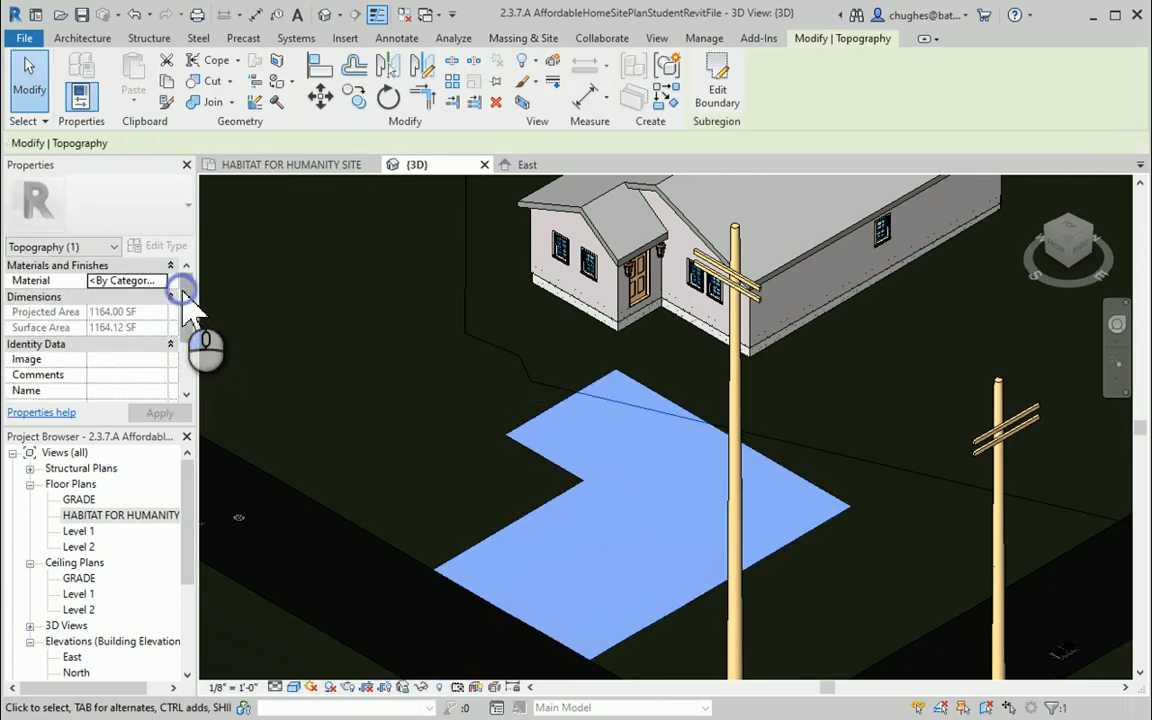
click(155, 280)
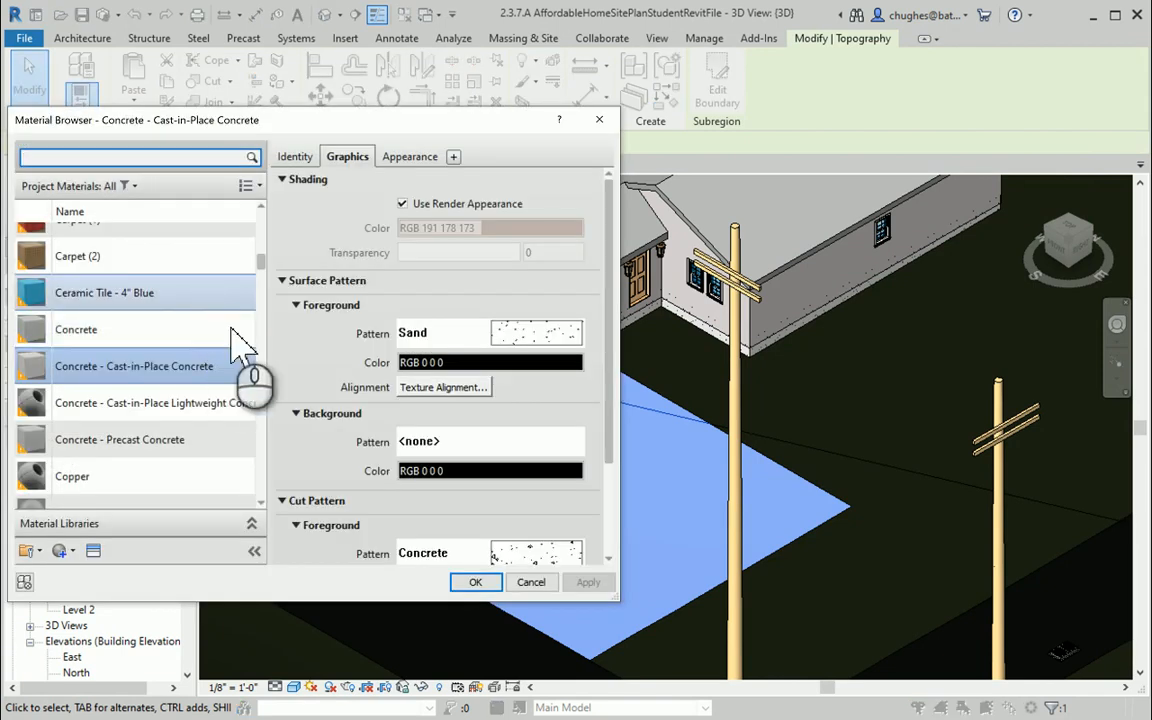
scroll(140, 315, up, 10)
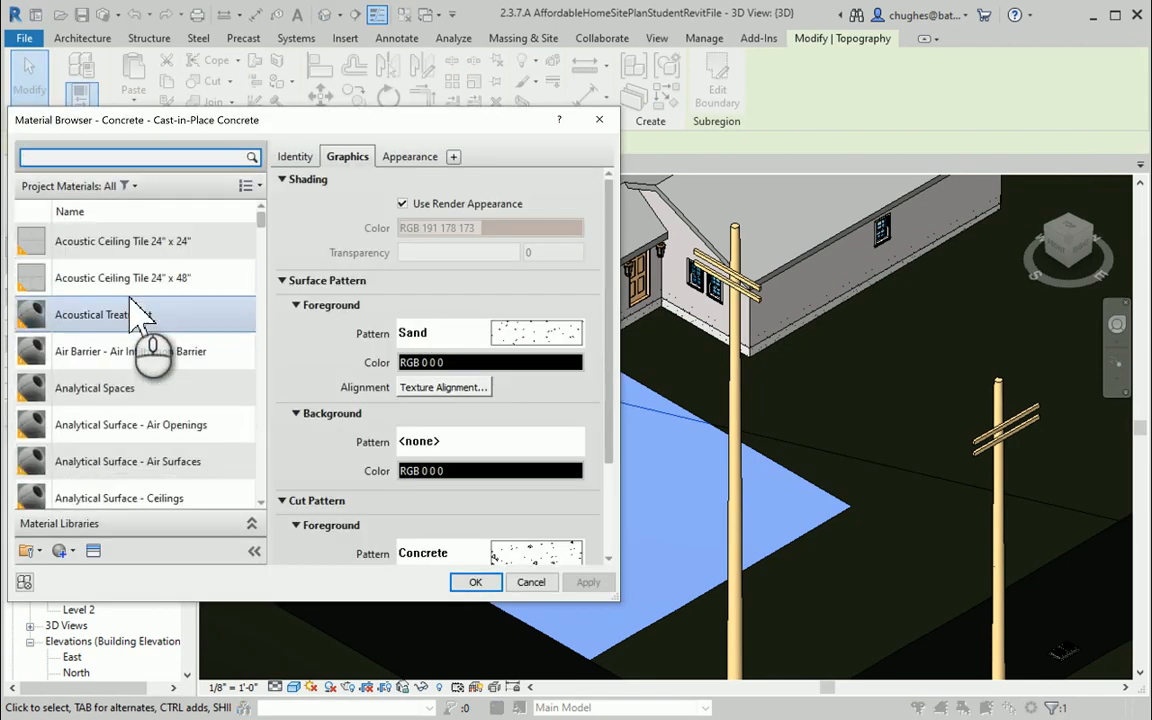
scroll(140, 315, down, 8)
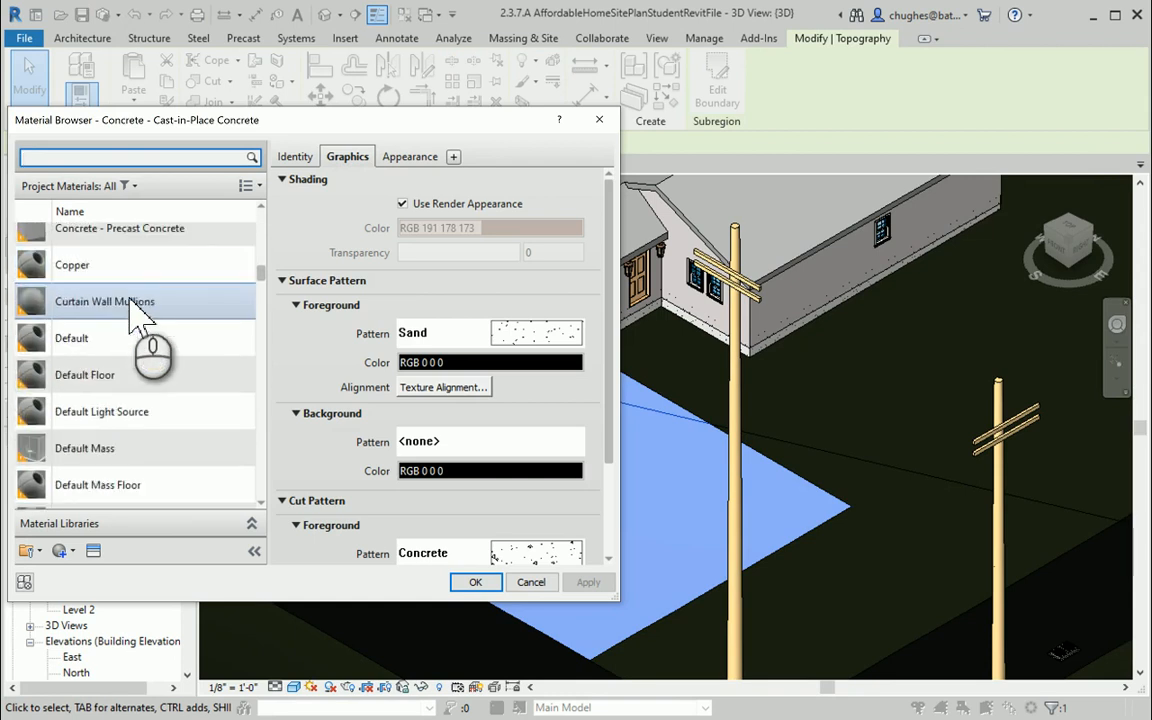
scroll(140, 315, down, 5)
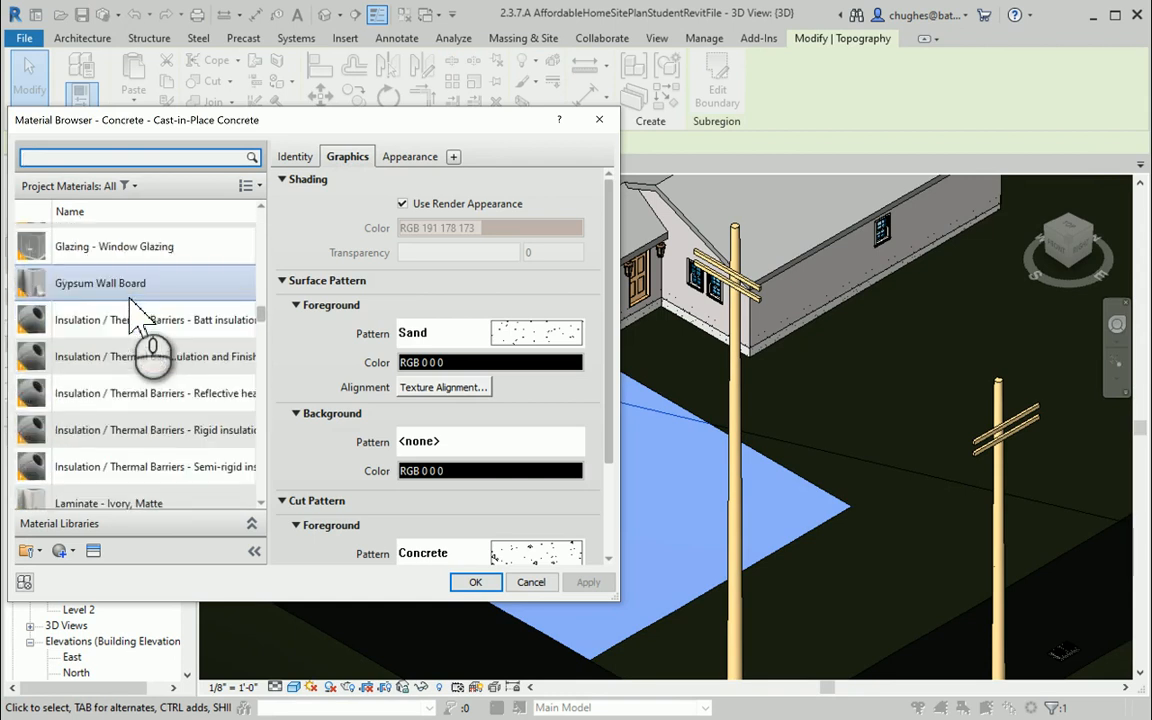
scroll(140, 315, up, 10)
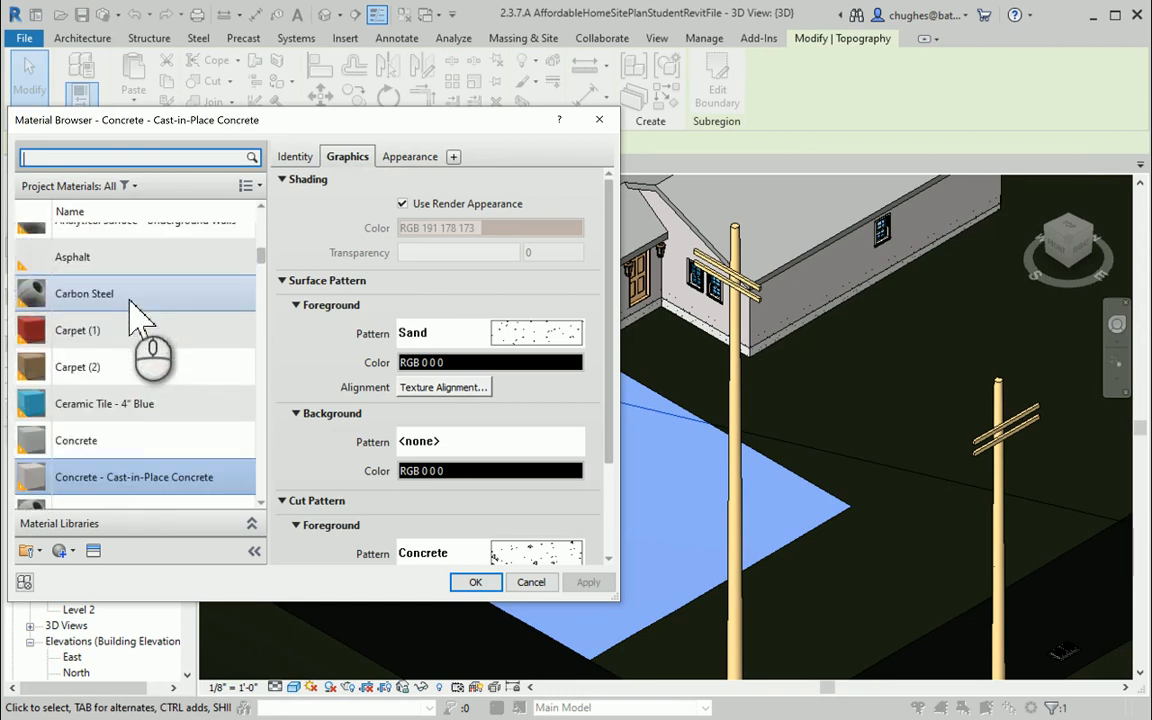
click(138, 477)
click(476, 582)
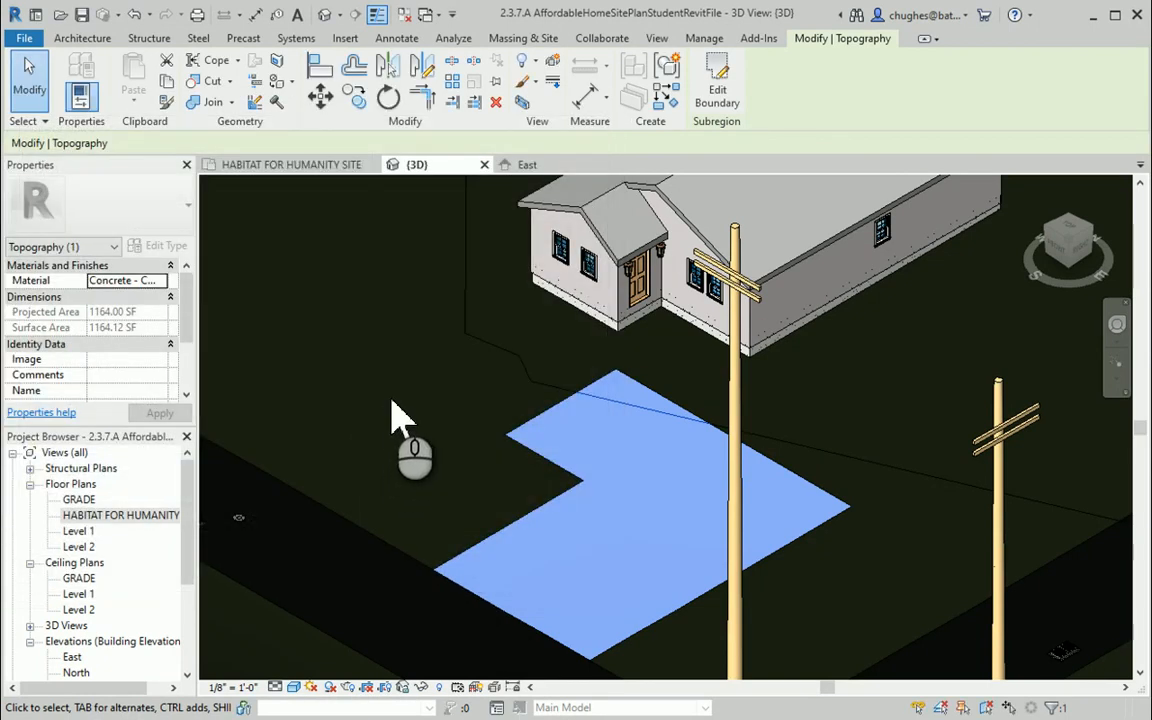
click(429, 476)
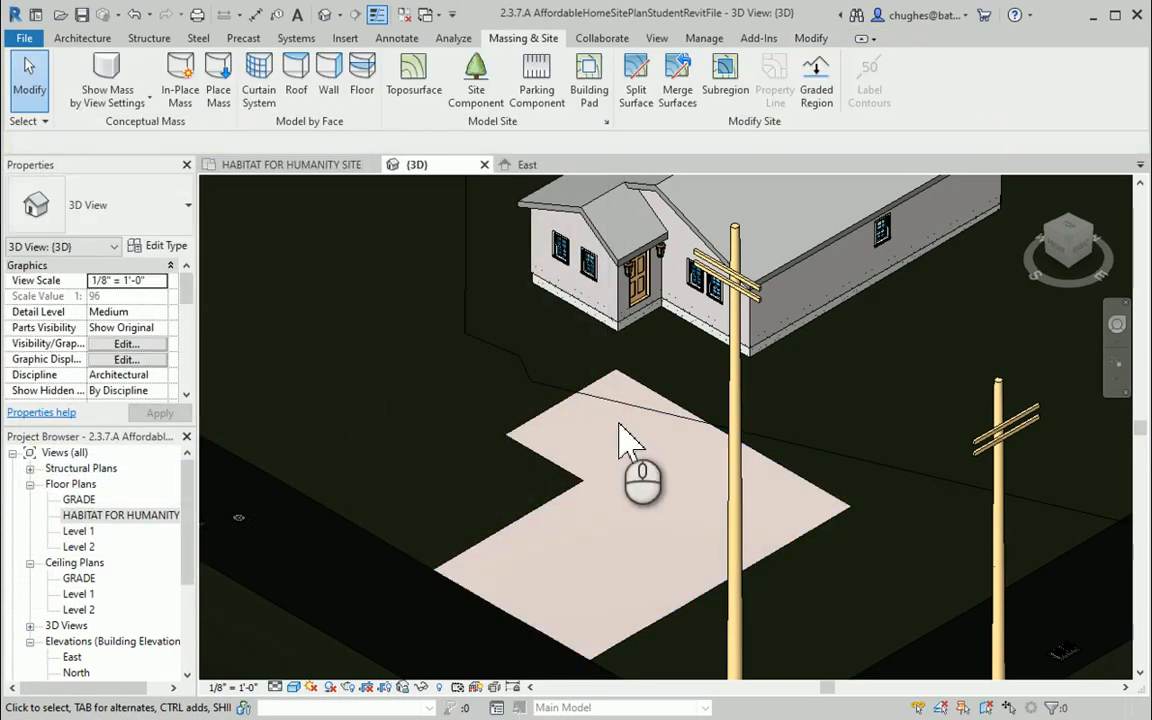
Change the subregion's material to Concrete - Cast-in-Place Lightweight Concrete and deselect it
click(565, 430)
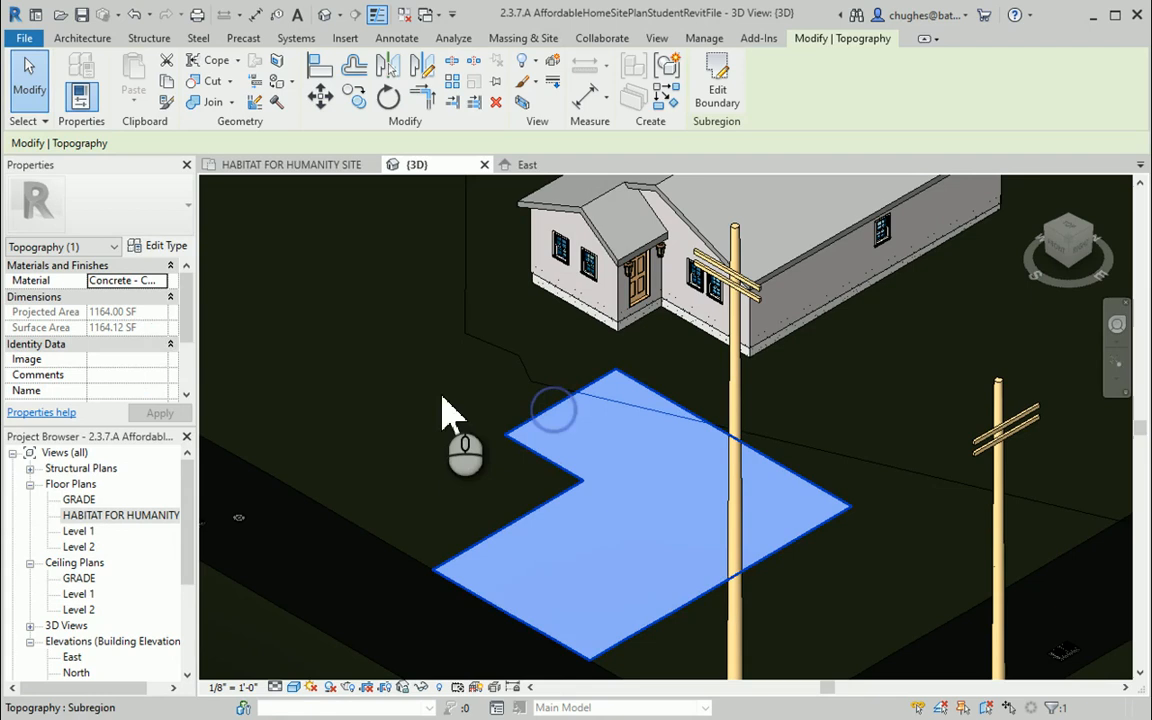
click(156, 281)
click(186, 395)
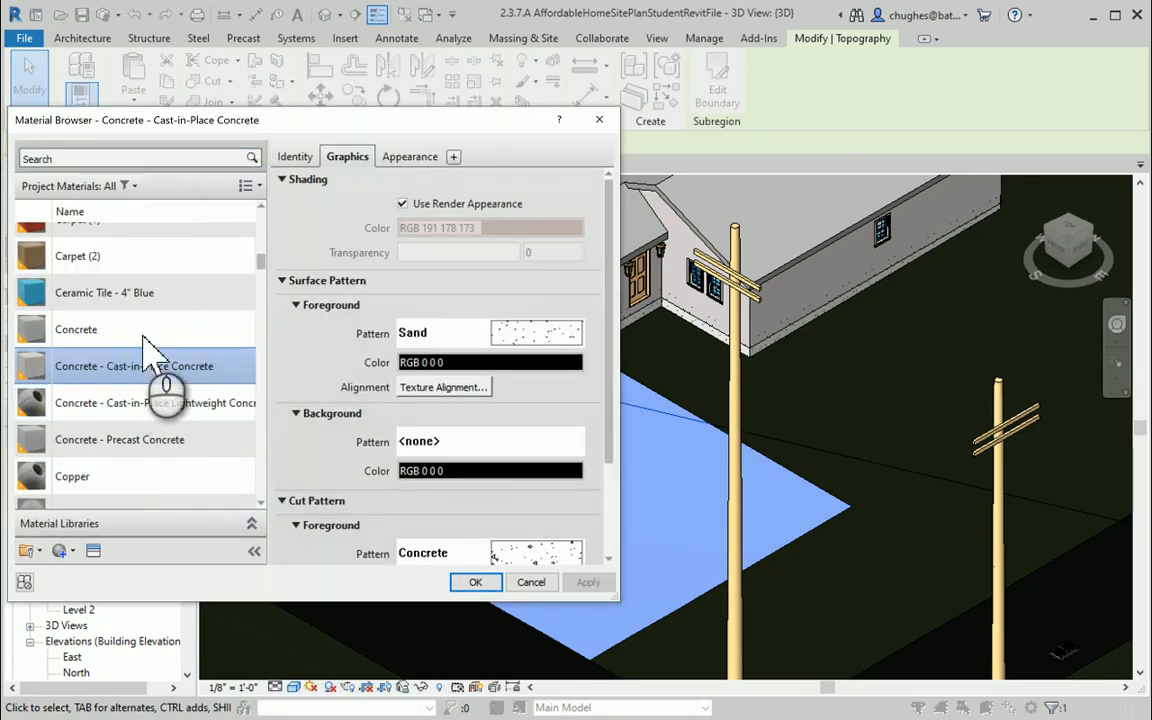
scroll(156, 380, down, 1)
scroll(152, 395, up, 2)
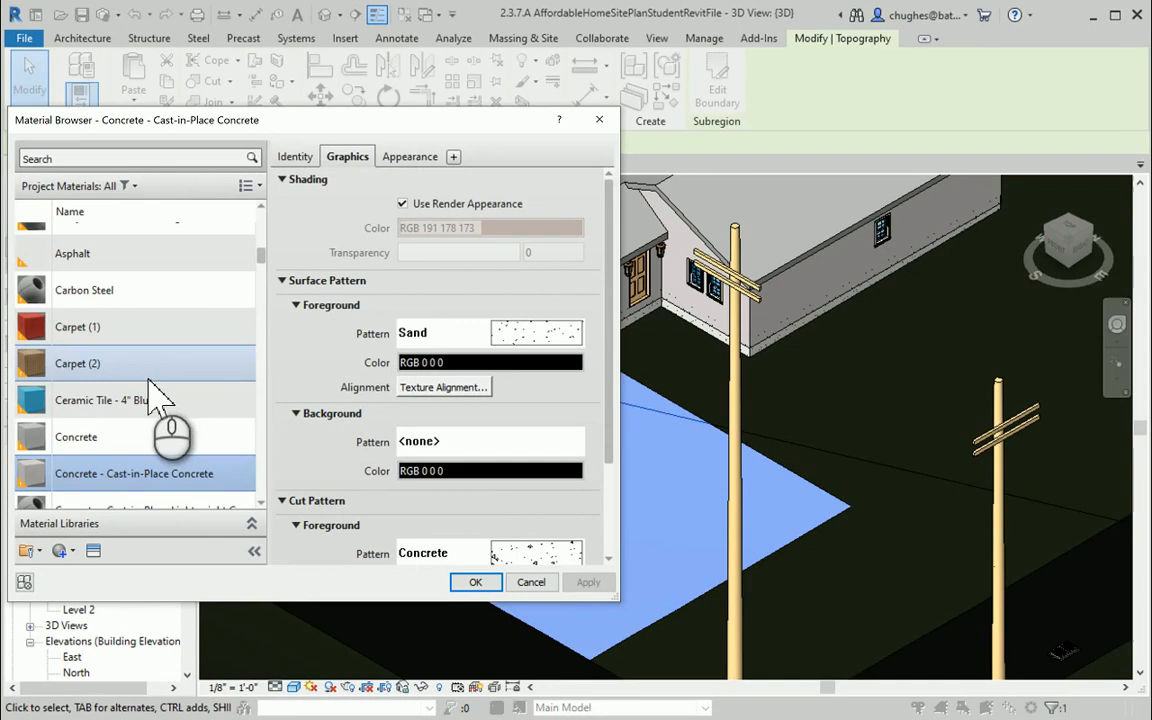
scroll(152, 395, down, 1)
scroll(180, 380, down, 1)
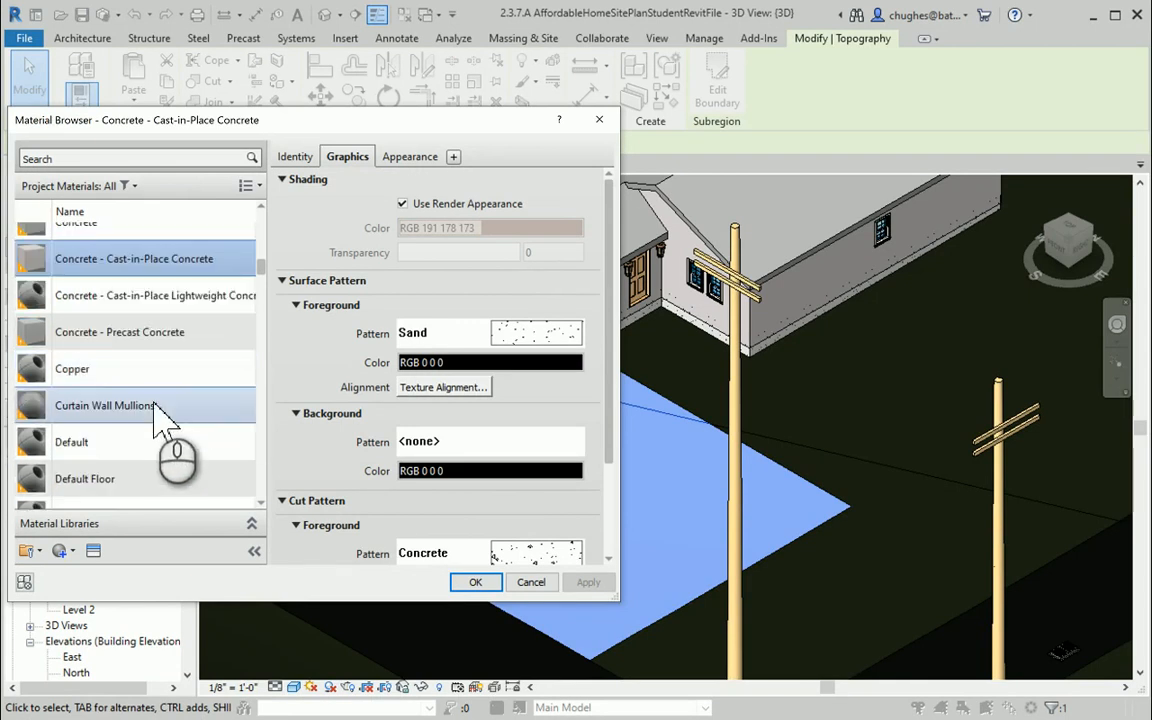
click(199, 296)
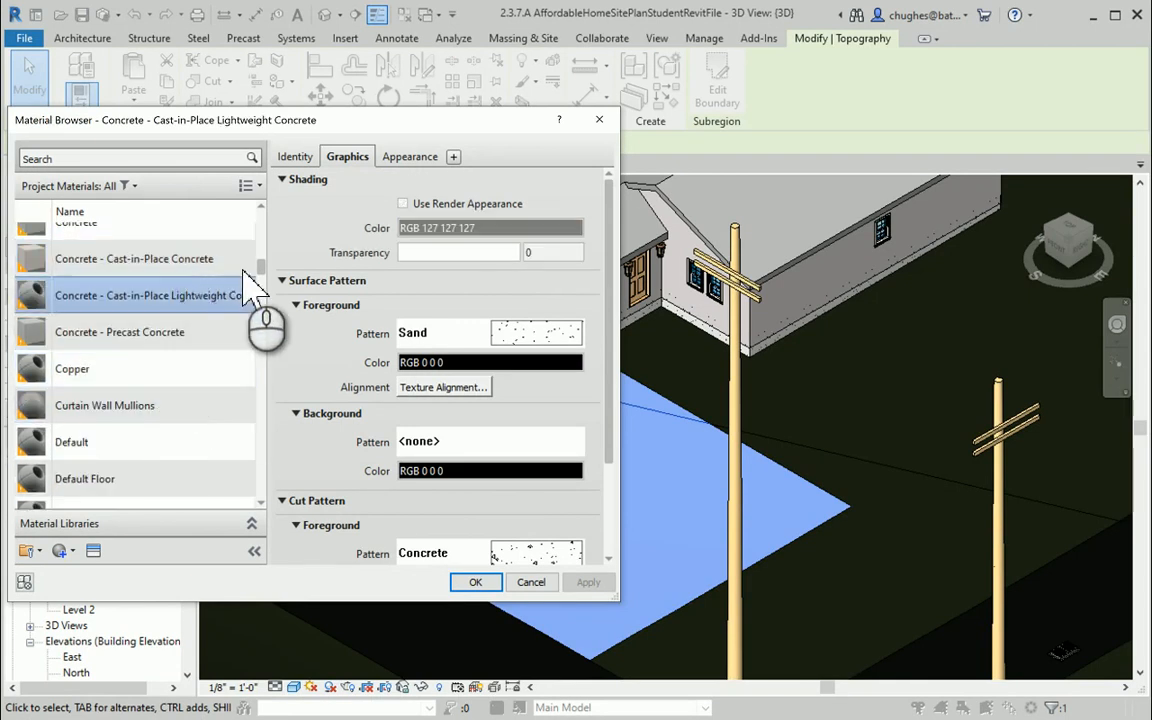
click(475, 582)
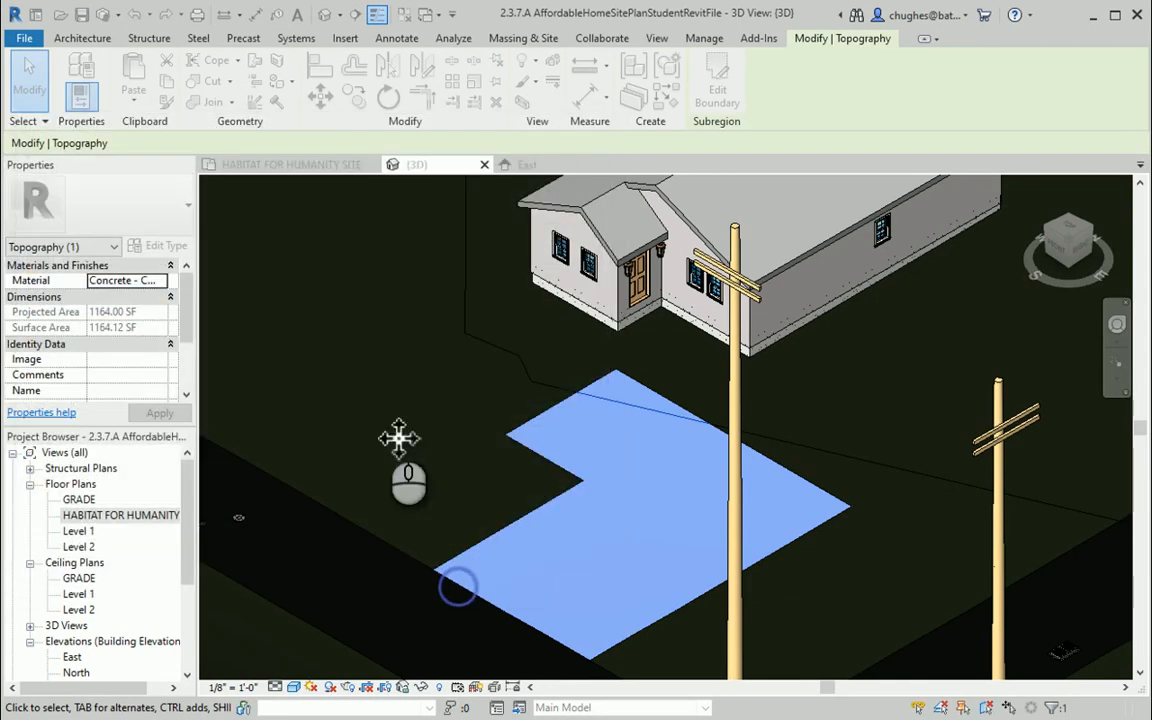
click(391, 386)
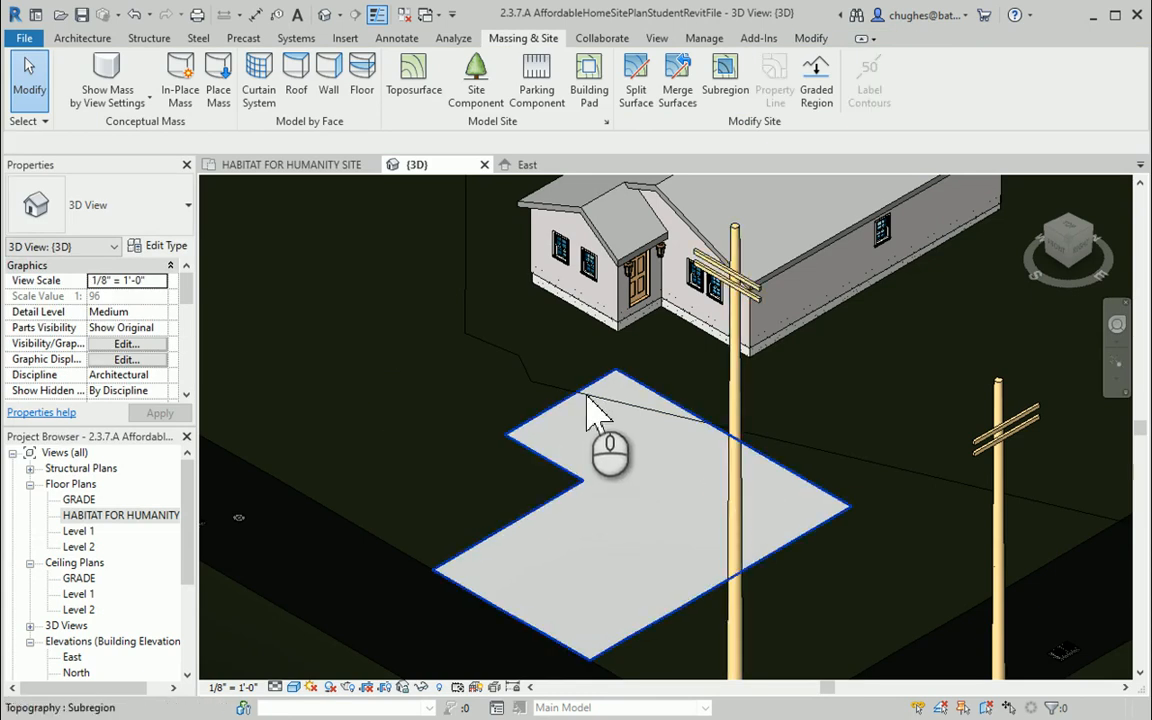
Open the HABITAT FOR HUMANITY SITE floor plan
click(566, 424)
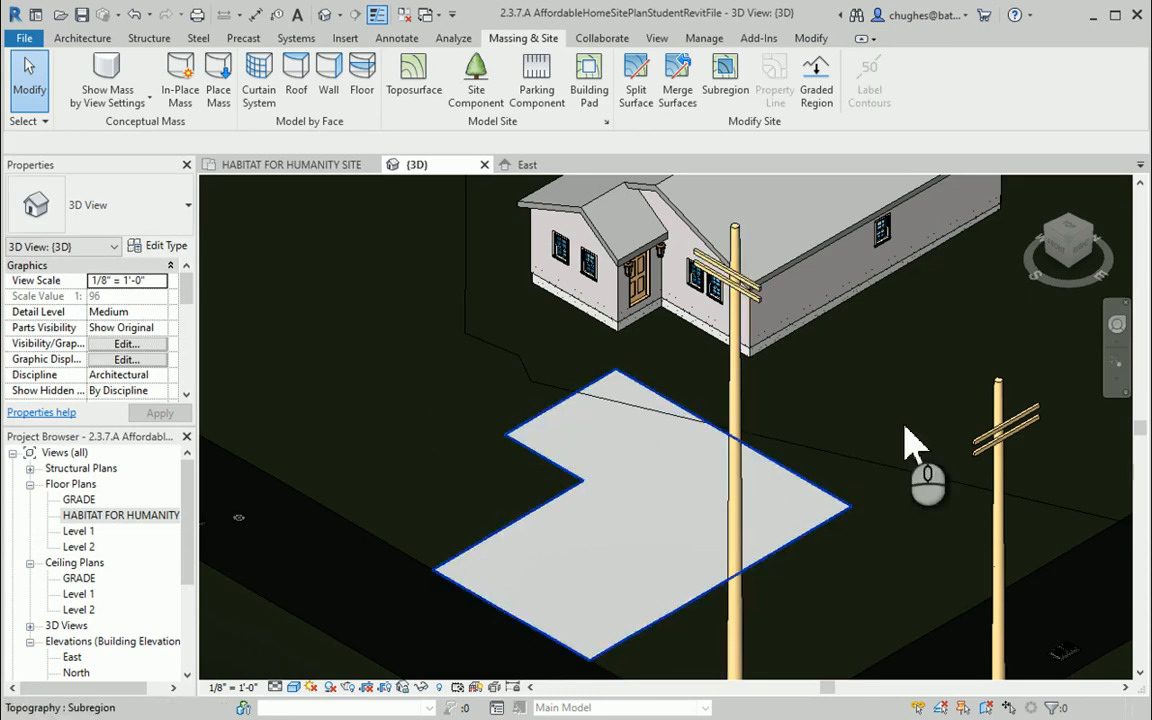
middle_drag(614, 388, 655, 456)
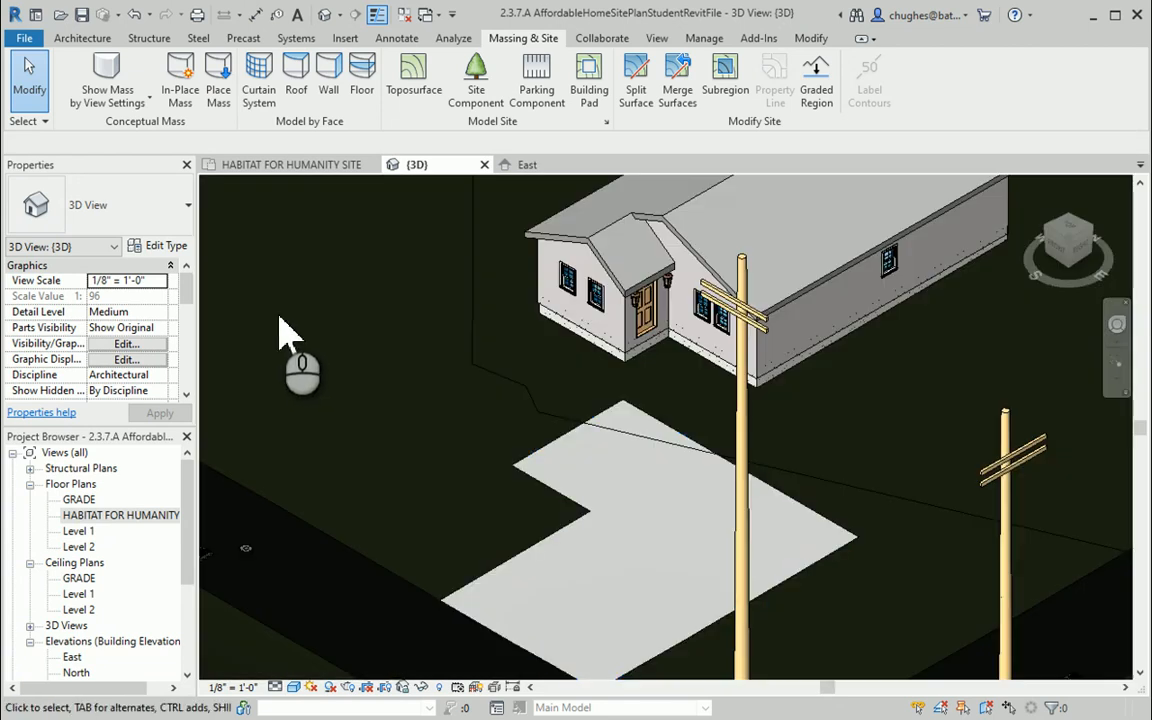
click(90, 515)
double_click(90, 515)
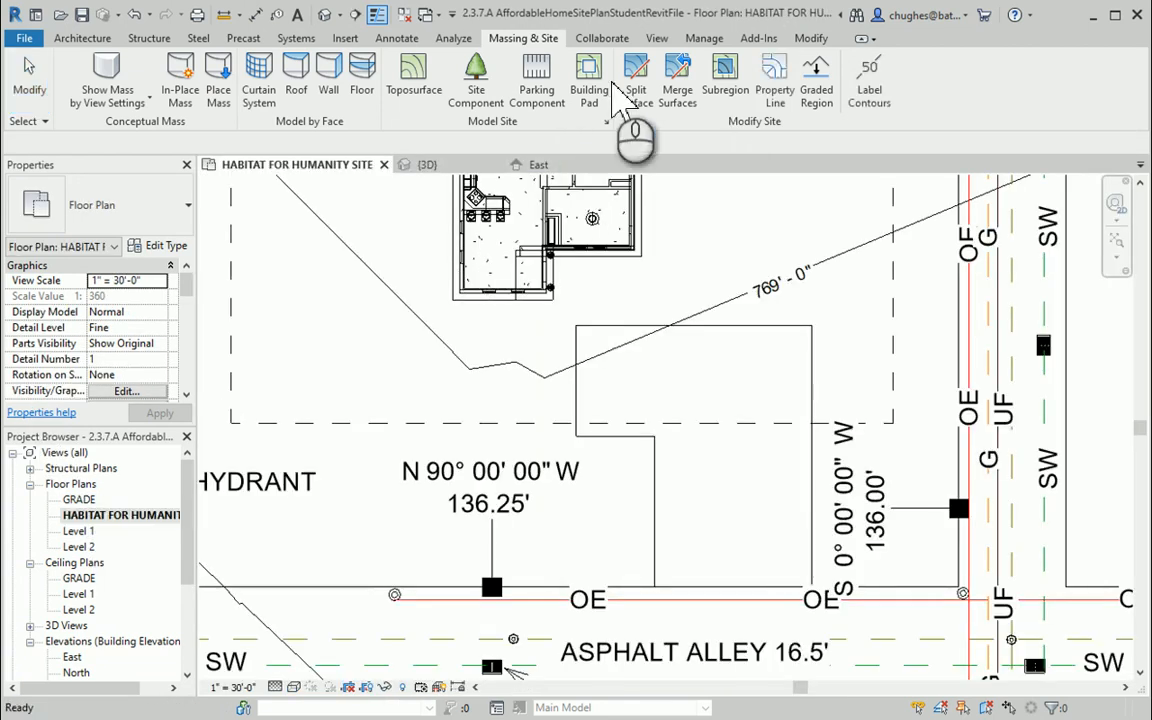
Start a new subregion boundary and sketch a rectangle about 14'-9" by 3'-3" extending from the house's front door
click(725, 80)
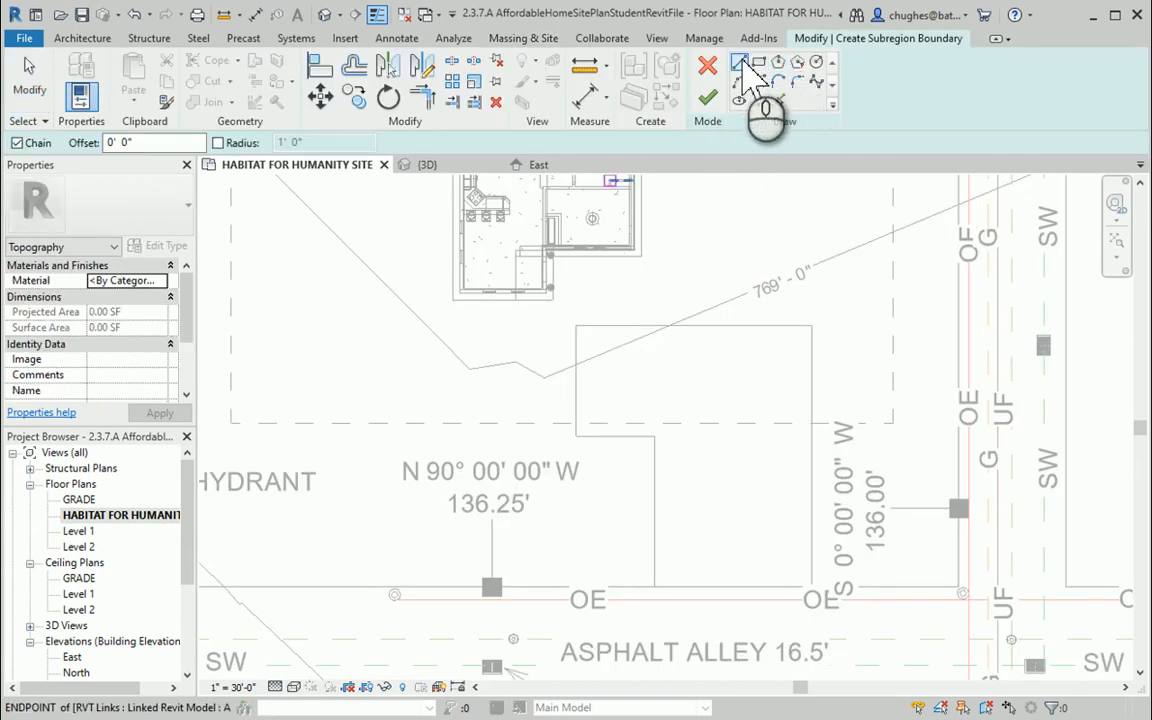
click(757, 64)
scroll(590, 295, up, 4)
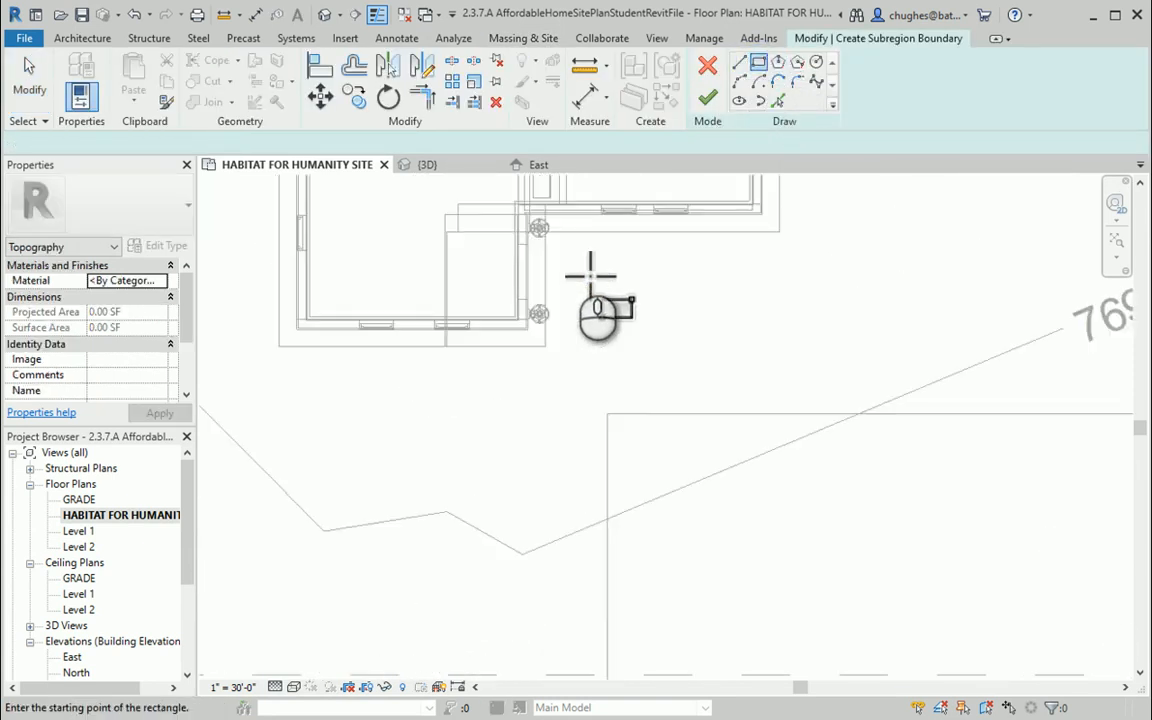
scroll(590, 275, up, 3)
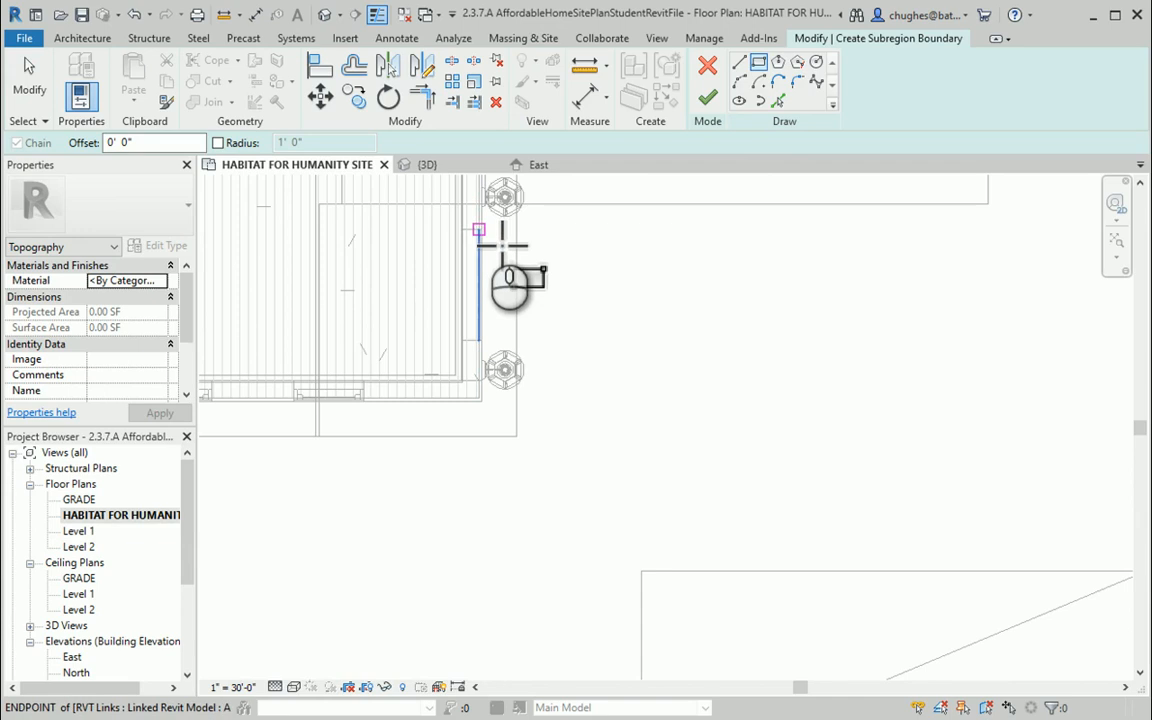
click(500, 243)
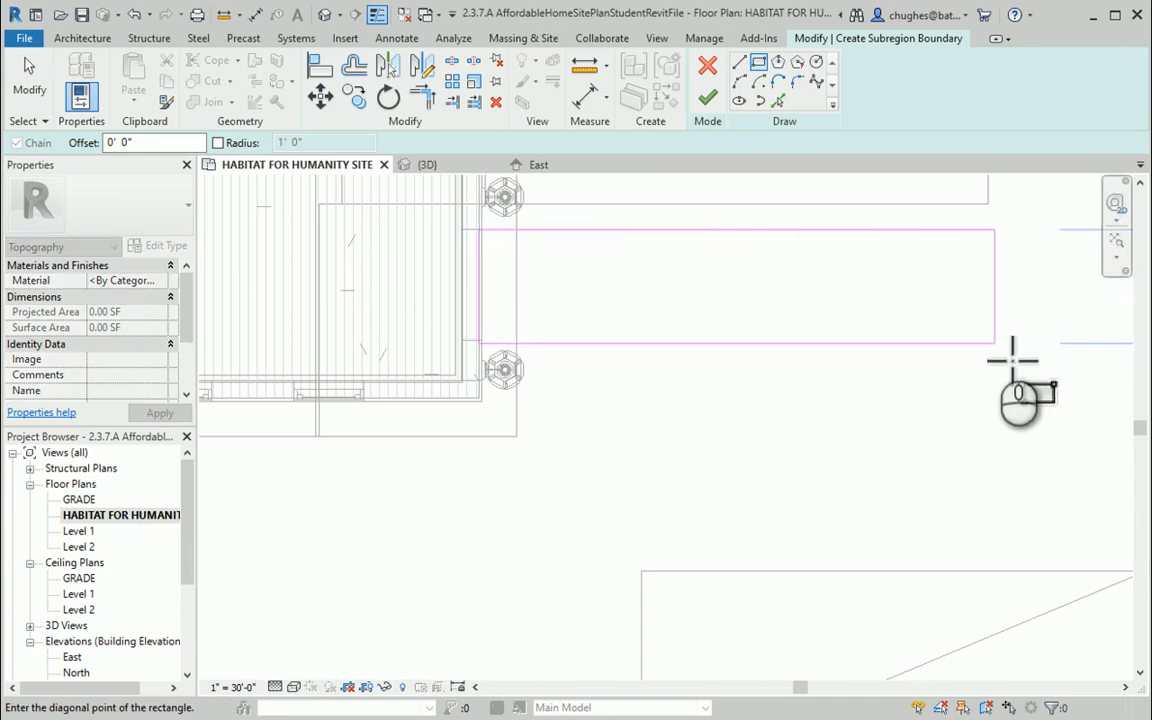
click(994, 344)
scroll(712, 458, down, 3)
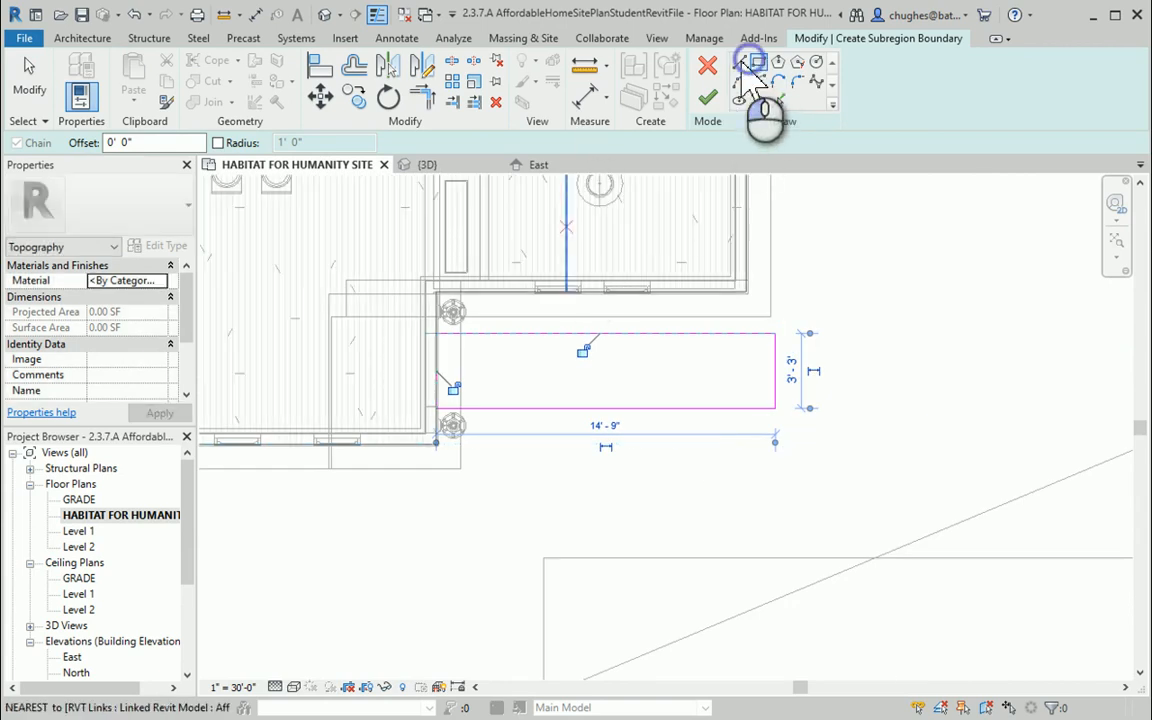
Sketch the walkway's second leg with chained lines, about 5'-6" wide, from the rectangle's outer end to the driveway's near edge
middle_drag(824, 380, 708, 356)
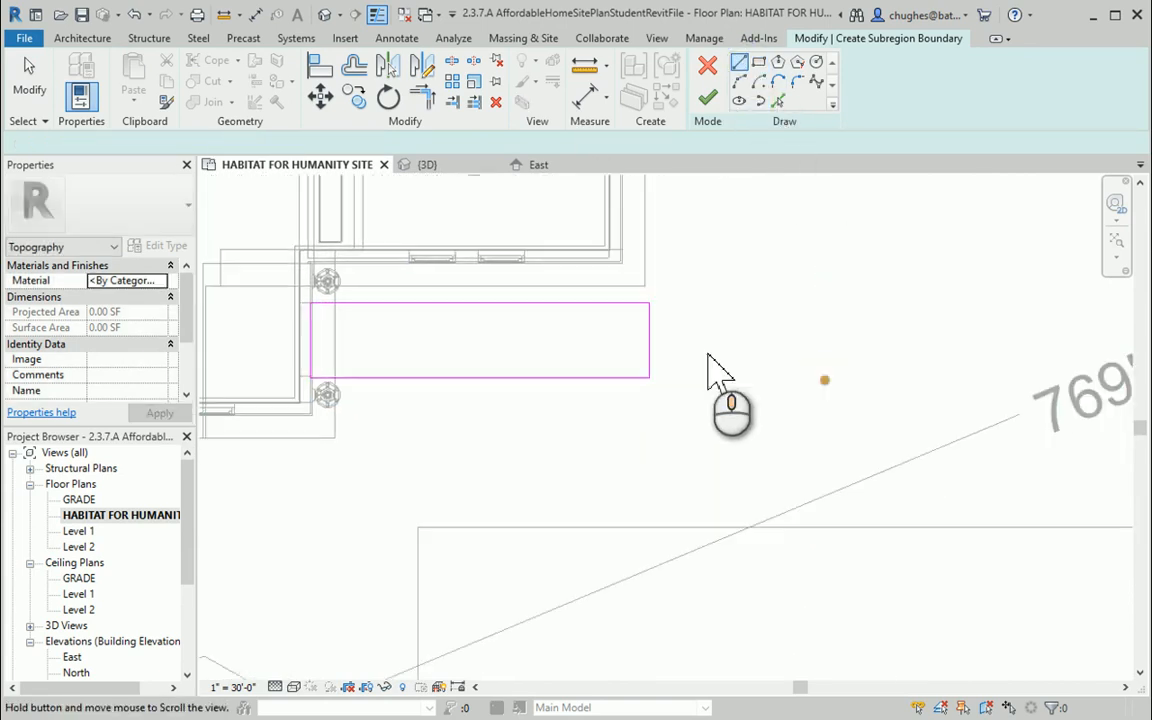
click(690, 316)
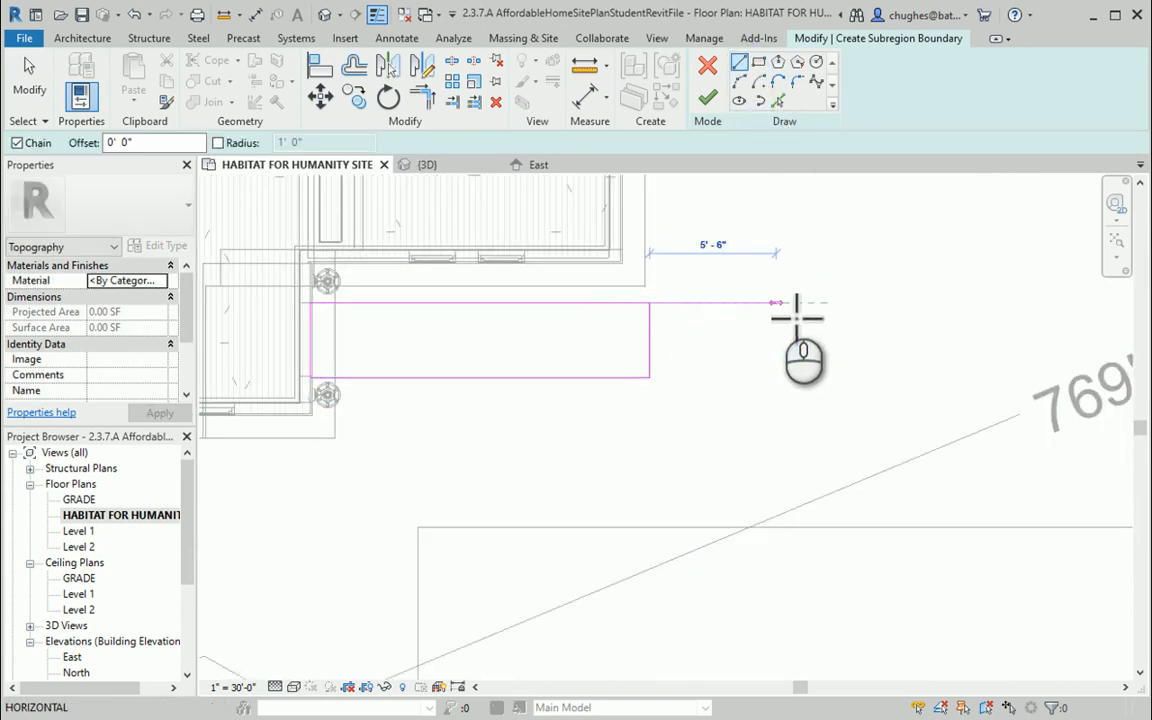
click(808, 380)
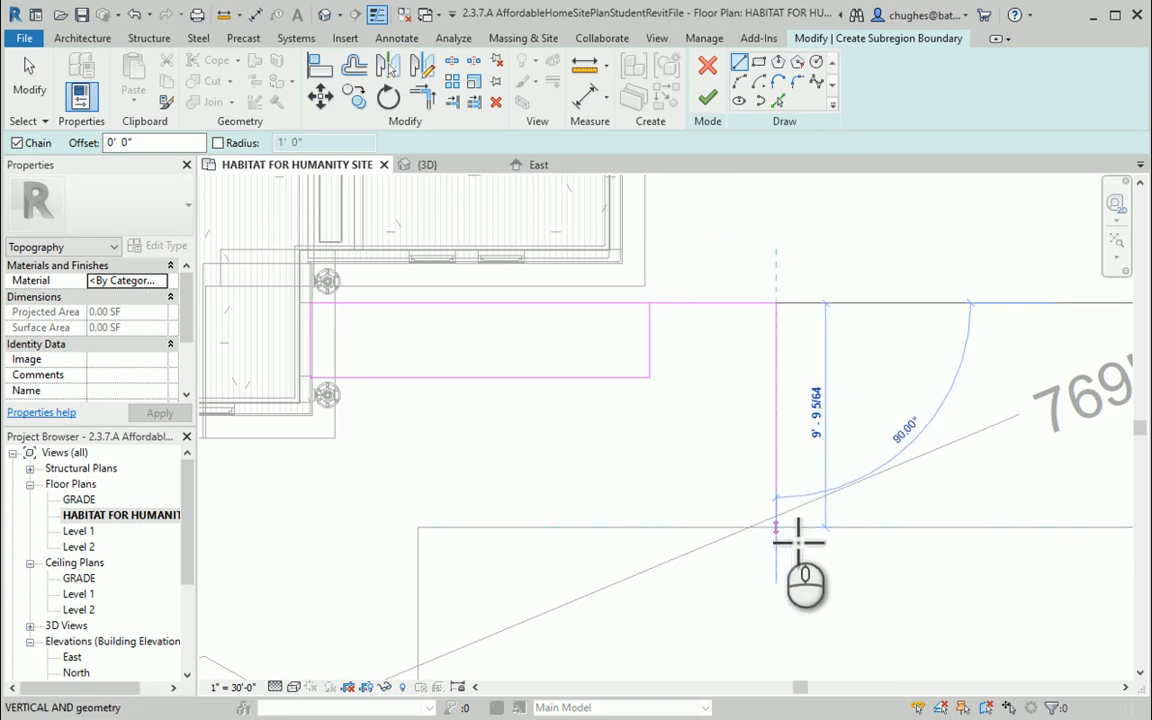
click(780, 527)
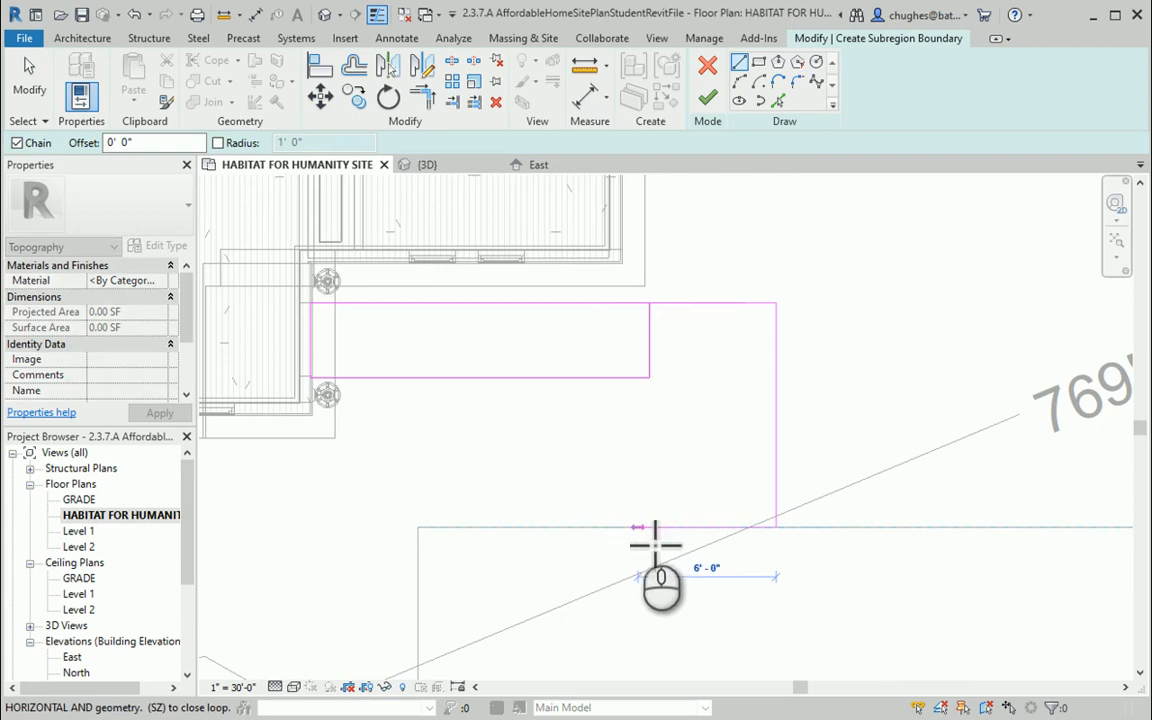
click(662, 542)
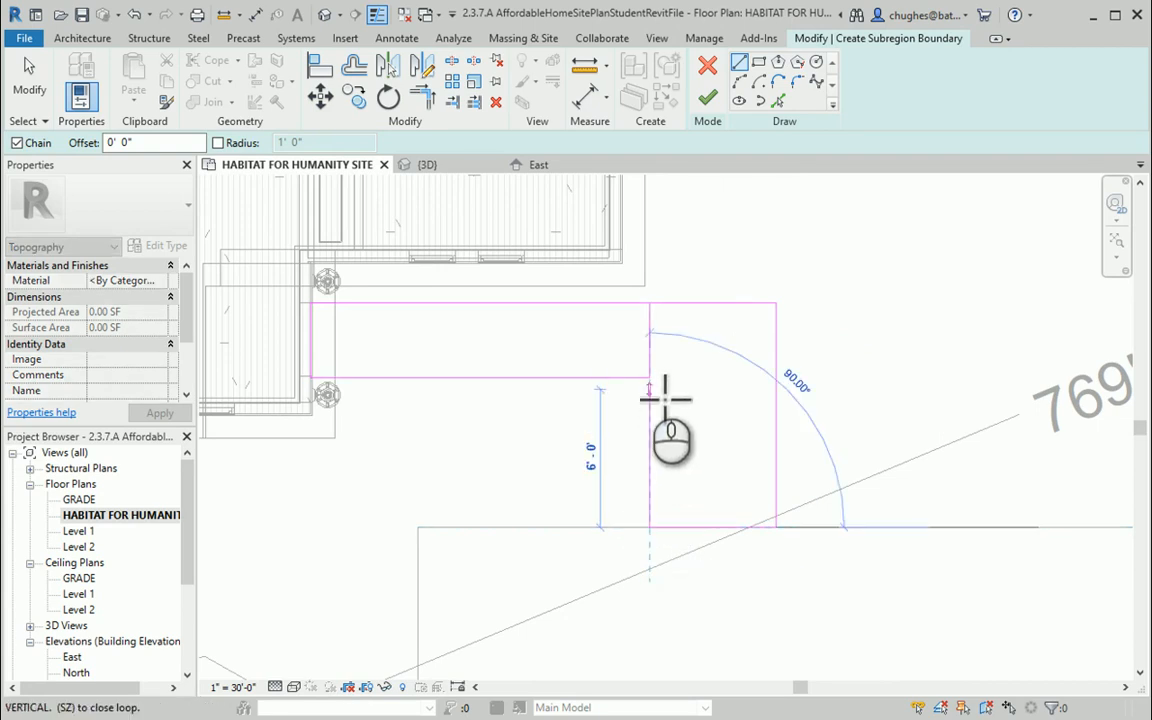
click(650, 380)
right_click(702, 374)
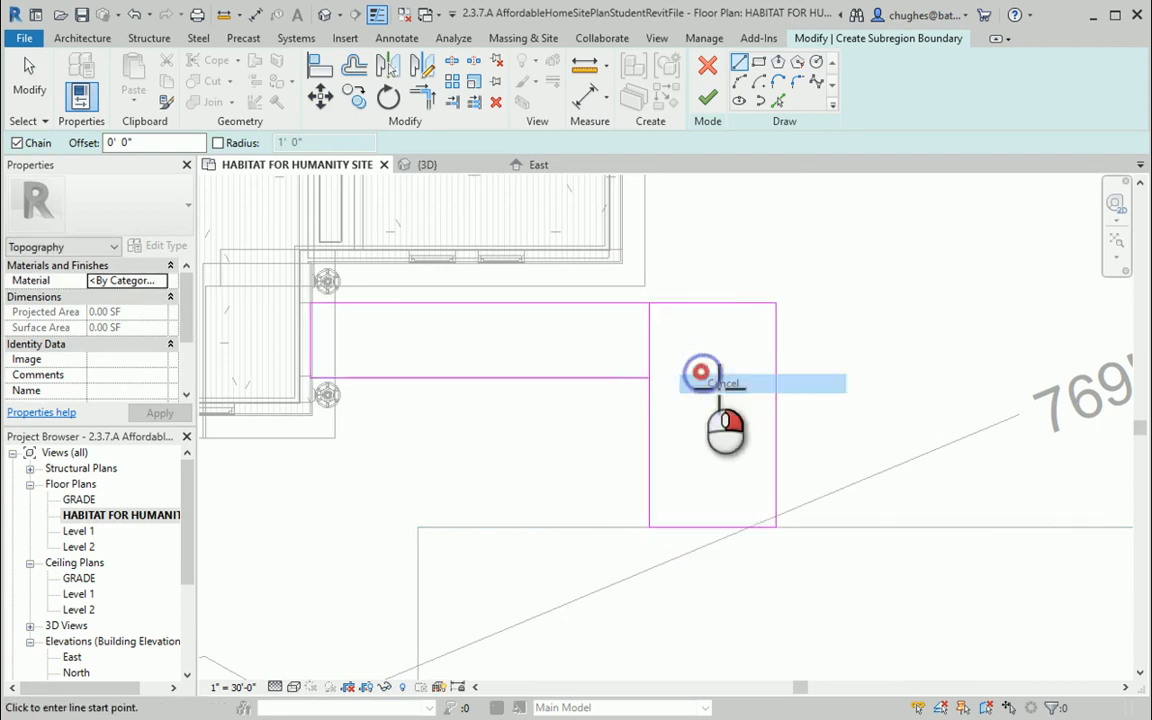
click(720, 384)
Delete the inner line separating the two walkway legs and finish the subregion boundary
right_click(670, 345)
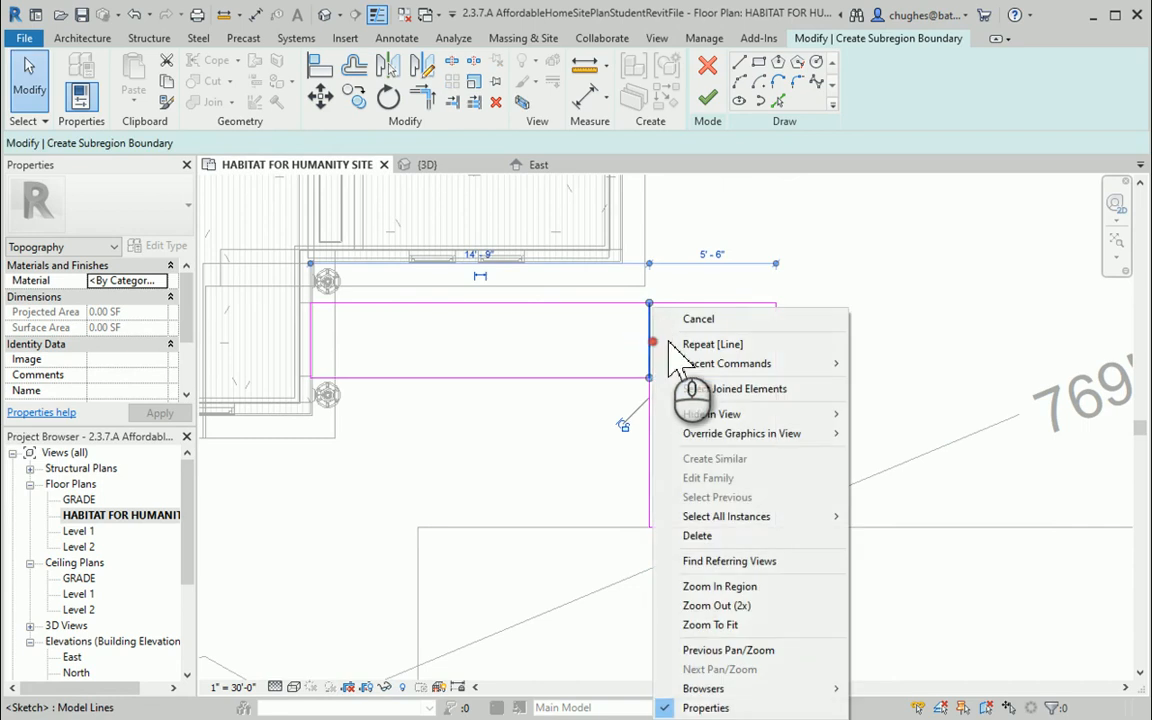
click(705, 536)
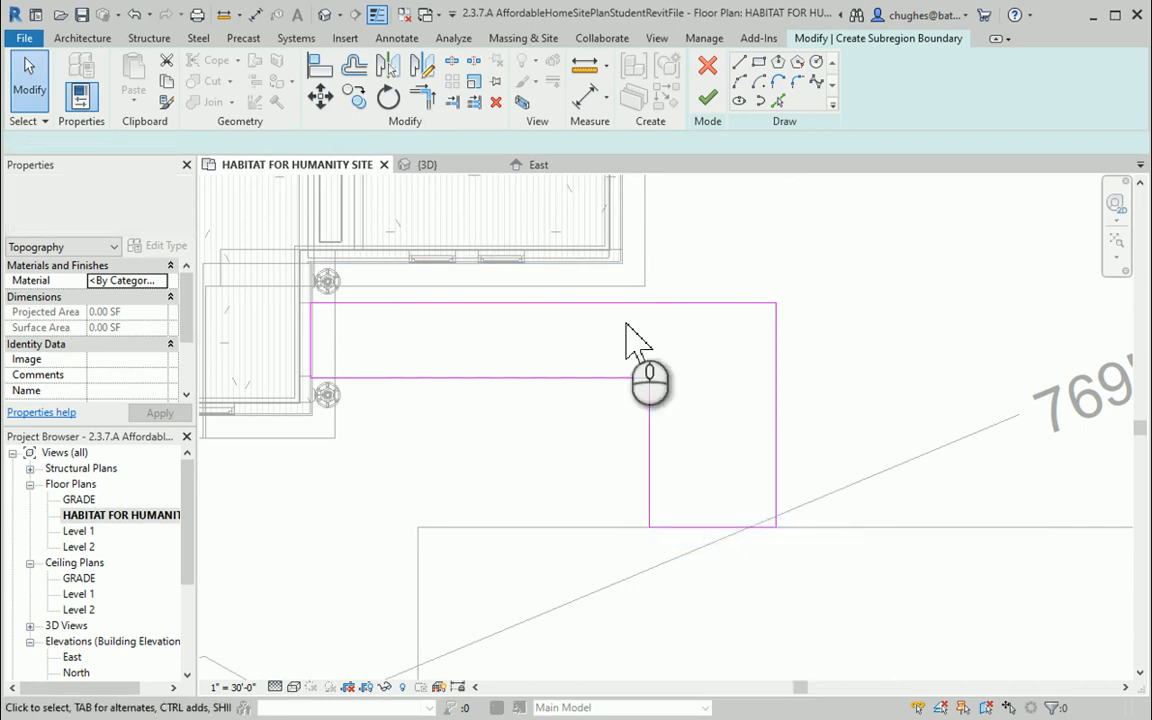
click(707, 98)
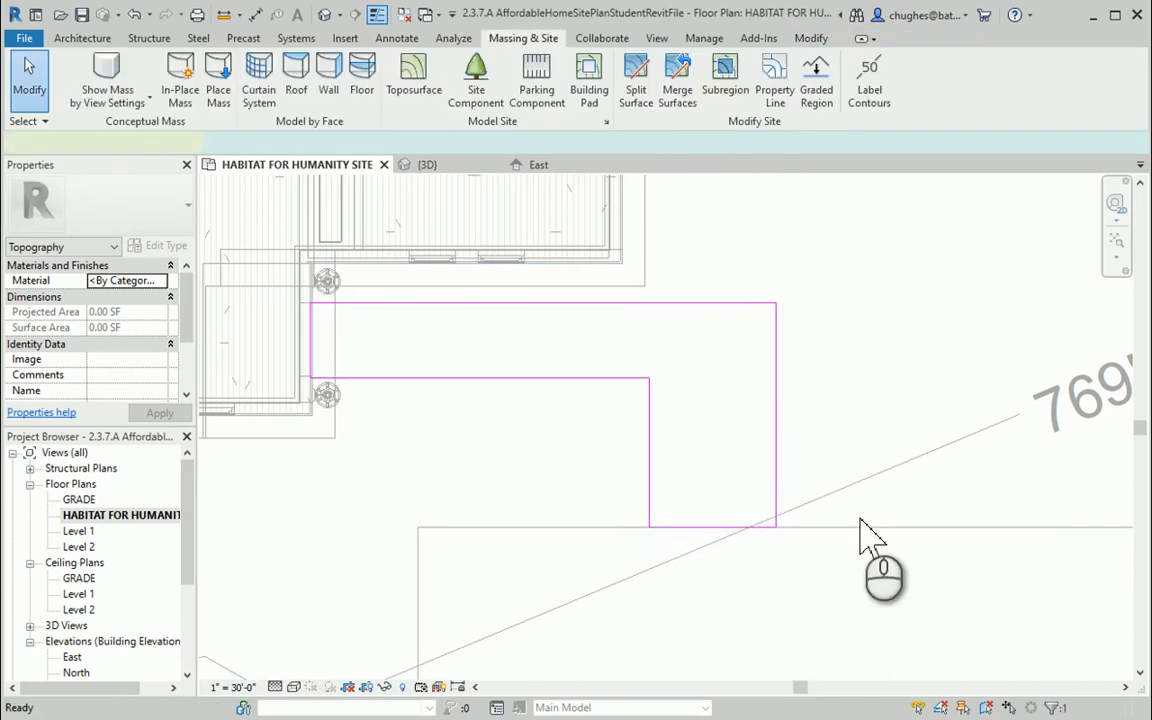
Open the default 3D view and select the new walkway subregion at the front door
click(605, 345)
click(324, 16)
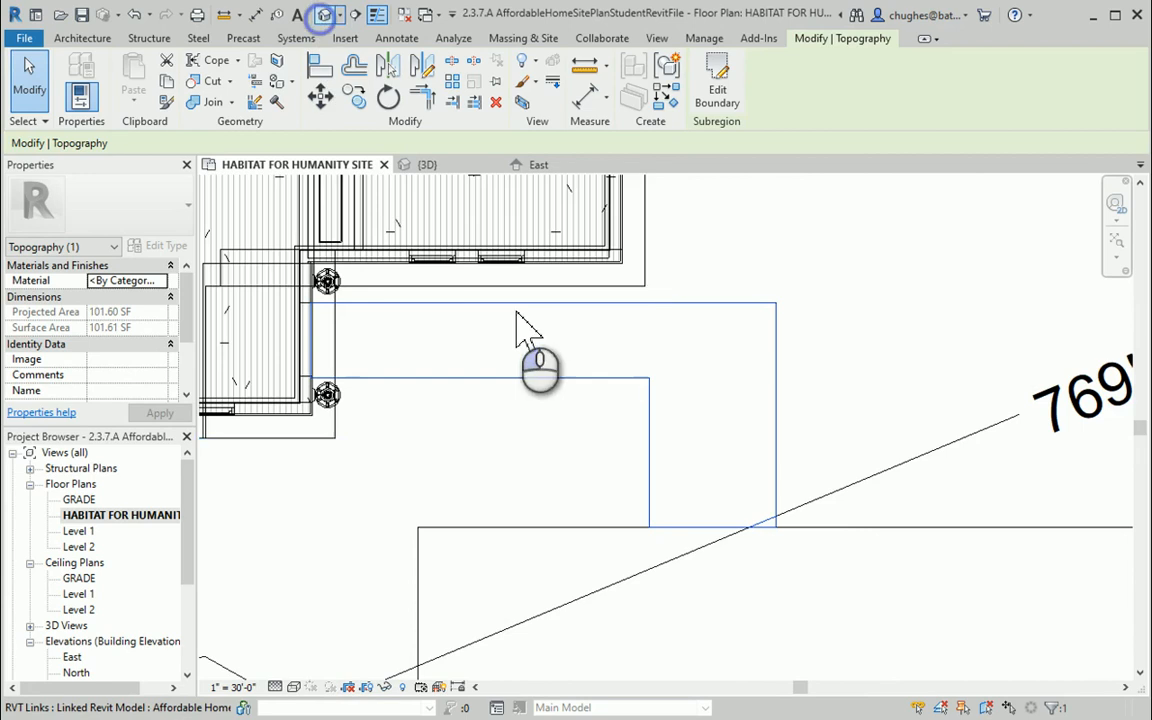
scroll(672, 370, up, 3)
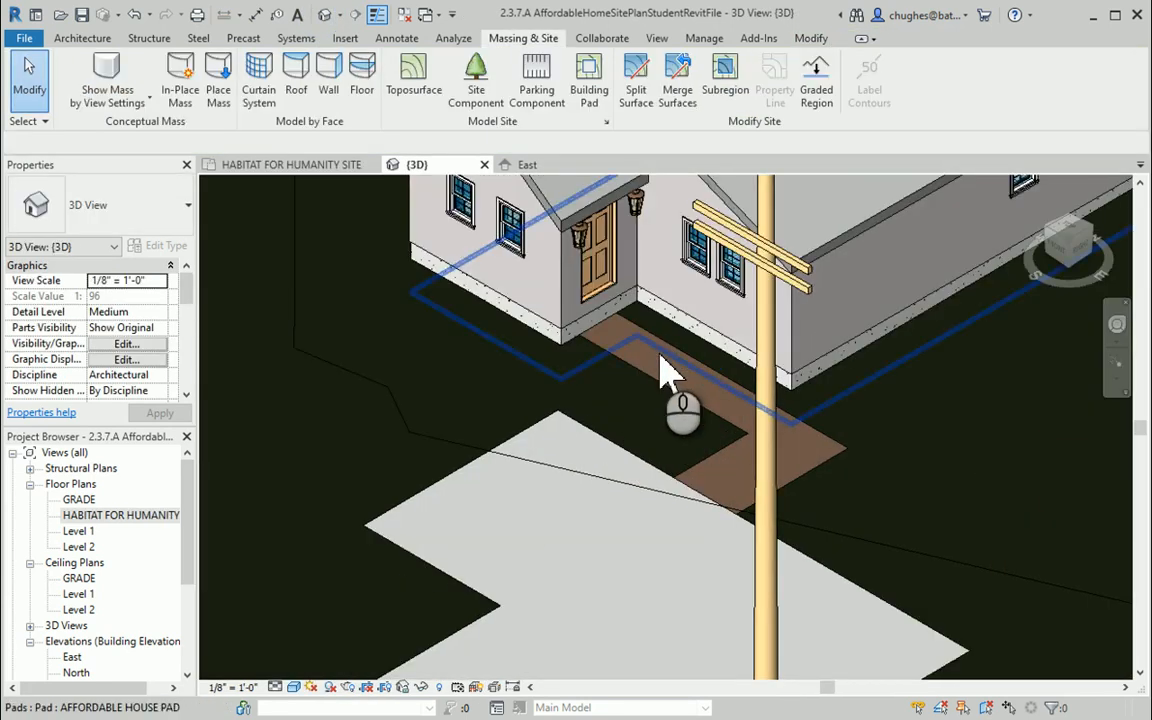
click(663, 375)
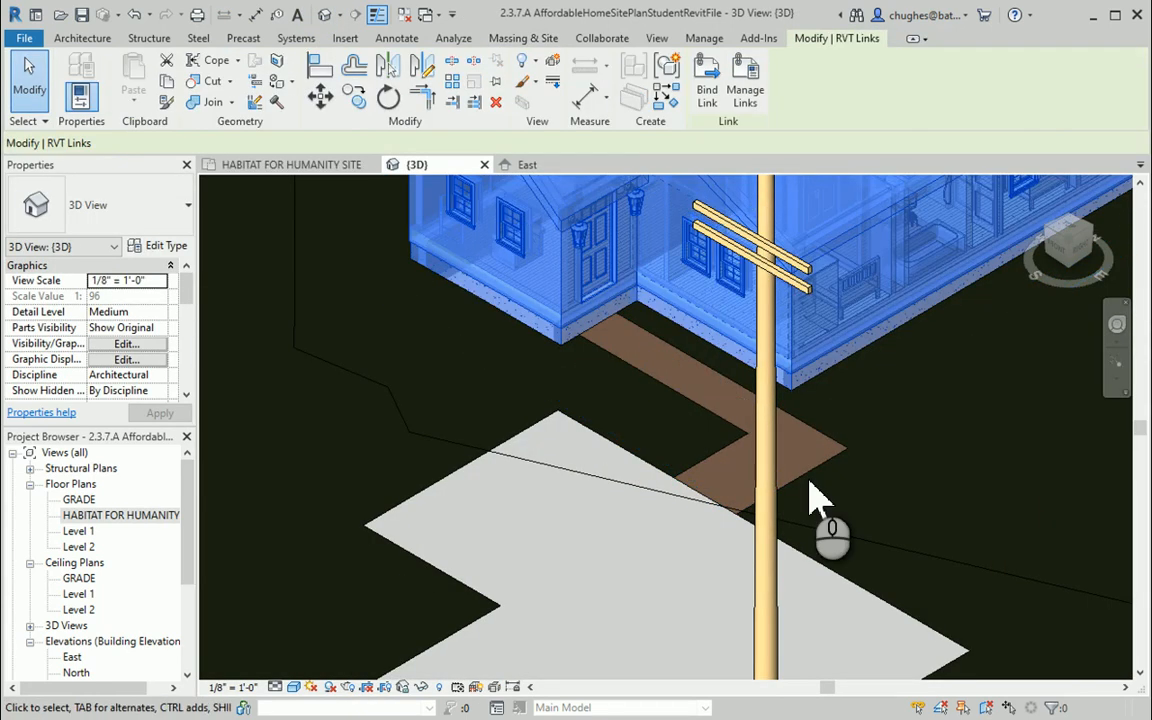
click(790, 474)
click(790, 475)
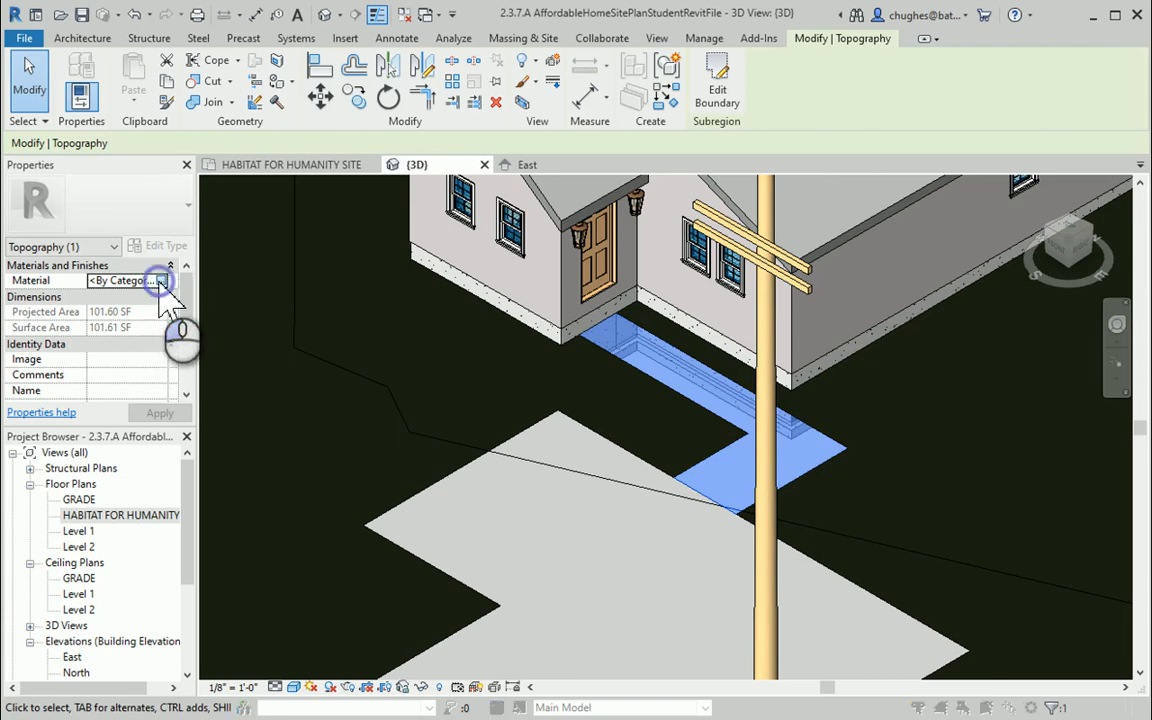
Set the walkway subregion's material to Concrete - Cast-in-Place Lightweight Concrete and deselect it
click(161, 281)
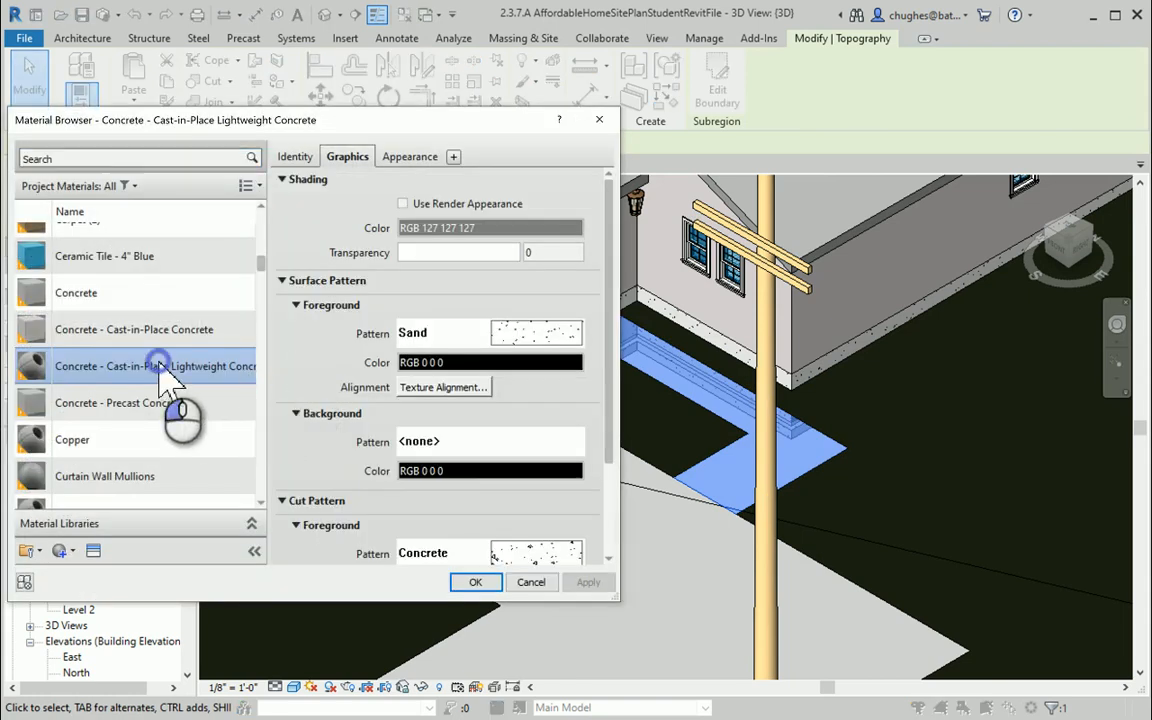
click(475, 582)
click(302, 411)
scroll(280, 412, down, 2)
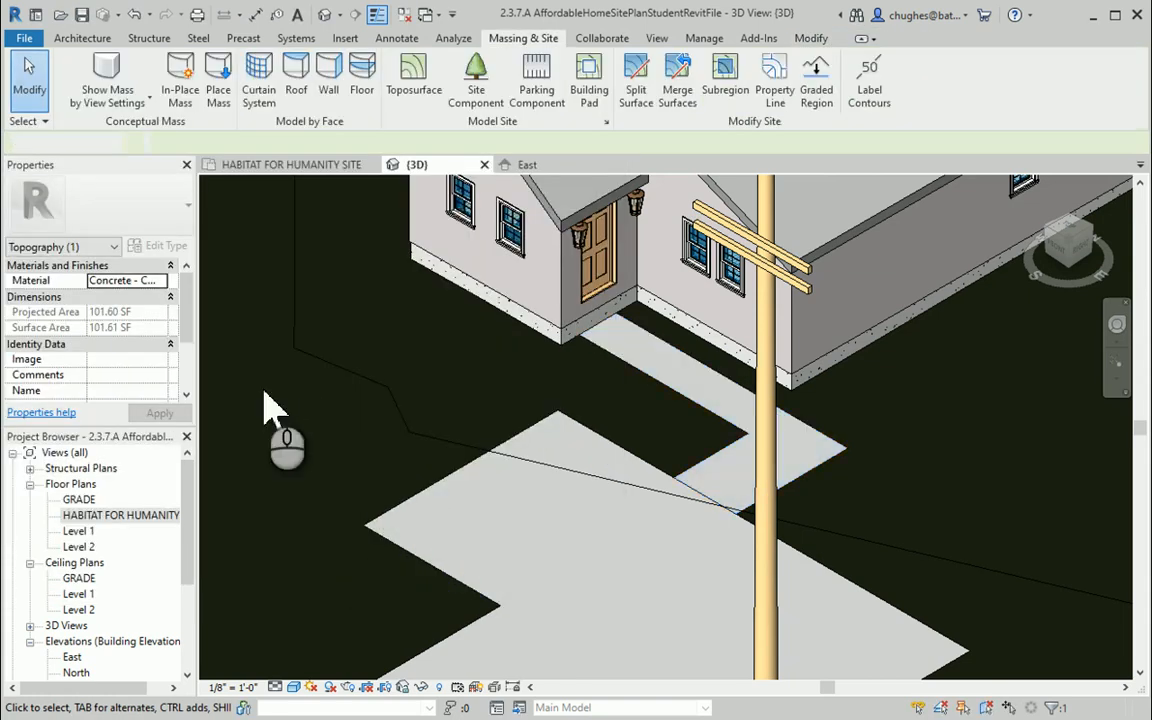
click(303, 424)
Examine the concrete driveway and walkway in relation to the house and surrounding site from several 3D angles
scroll(305, 425, down, 3)
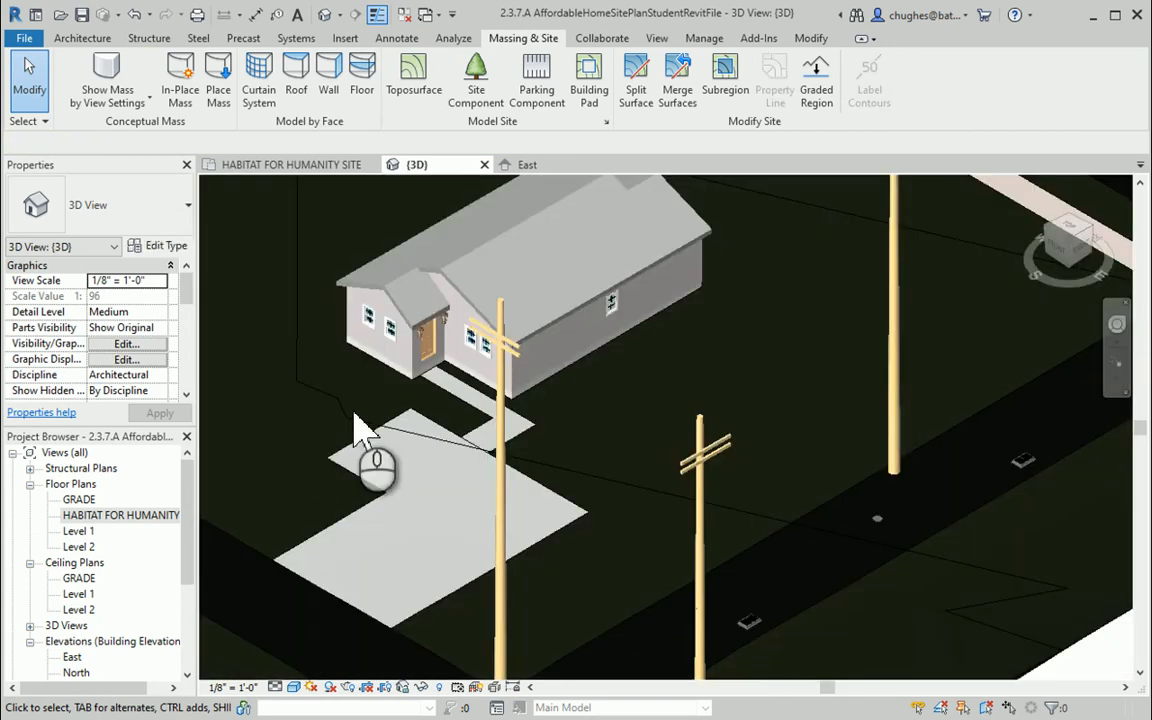
scroll(355, 416, down, 1)
middle_drag(331, 407, 565, 493)
shift+middle_drag(497, 443, 483, 440)
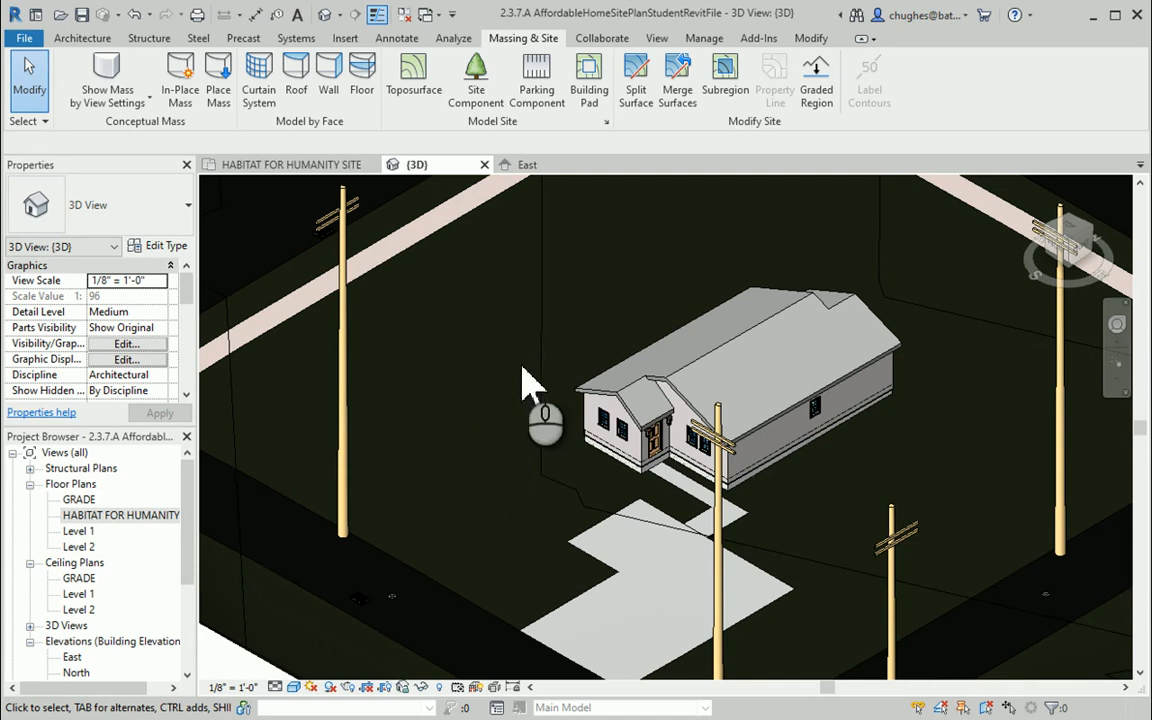
drag(1093, 262, 810, 265)
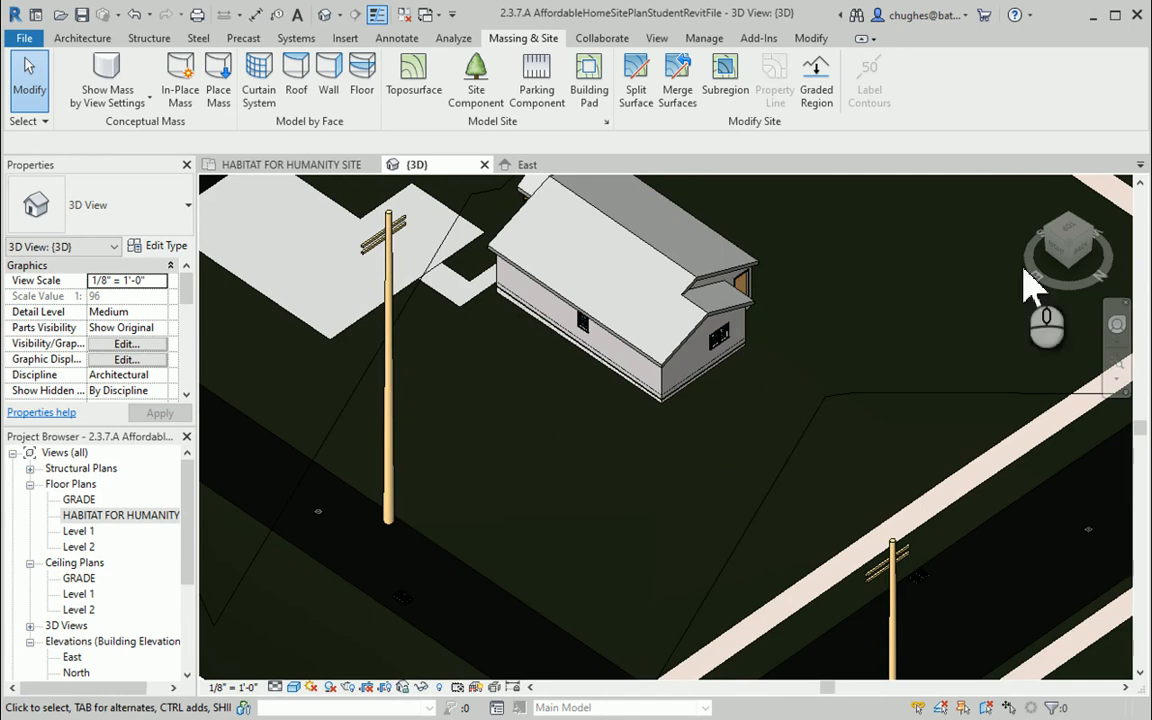
scroll(856, 424, down, 10)
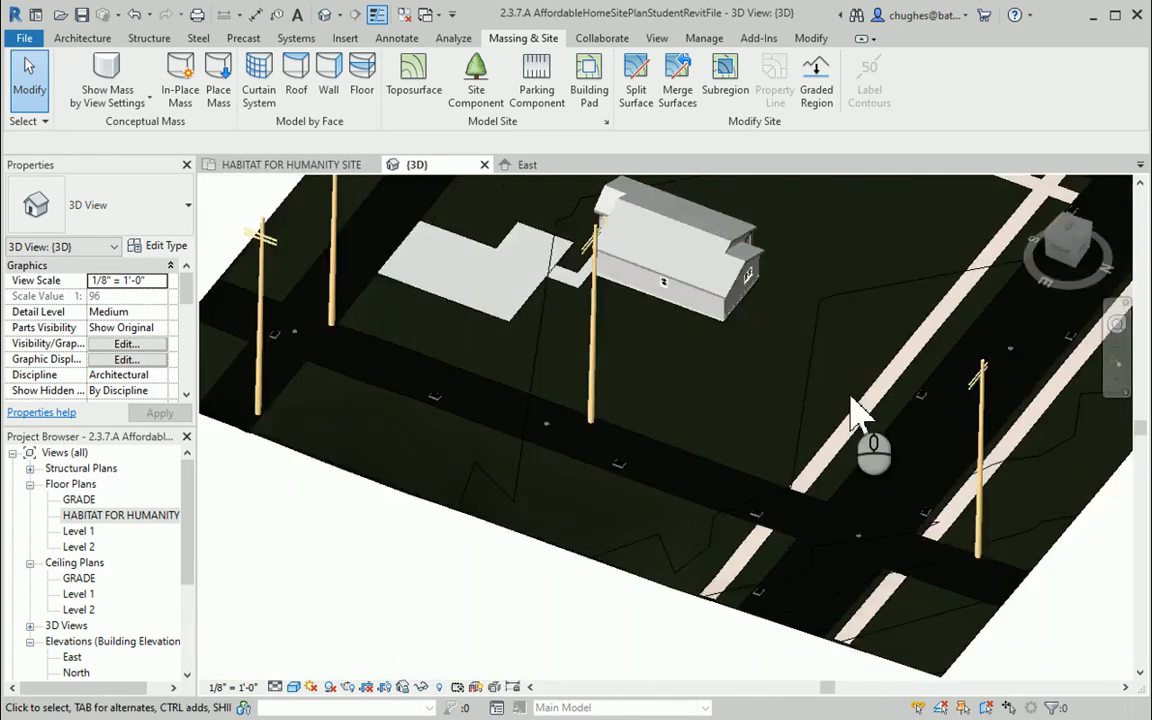
scroll(678, 540, up, 10)
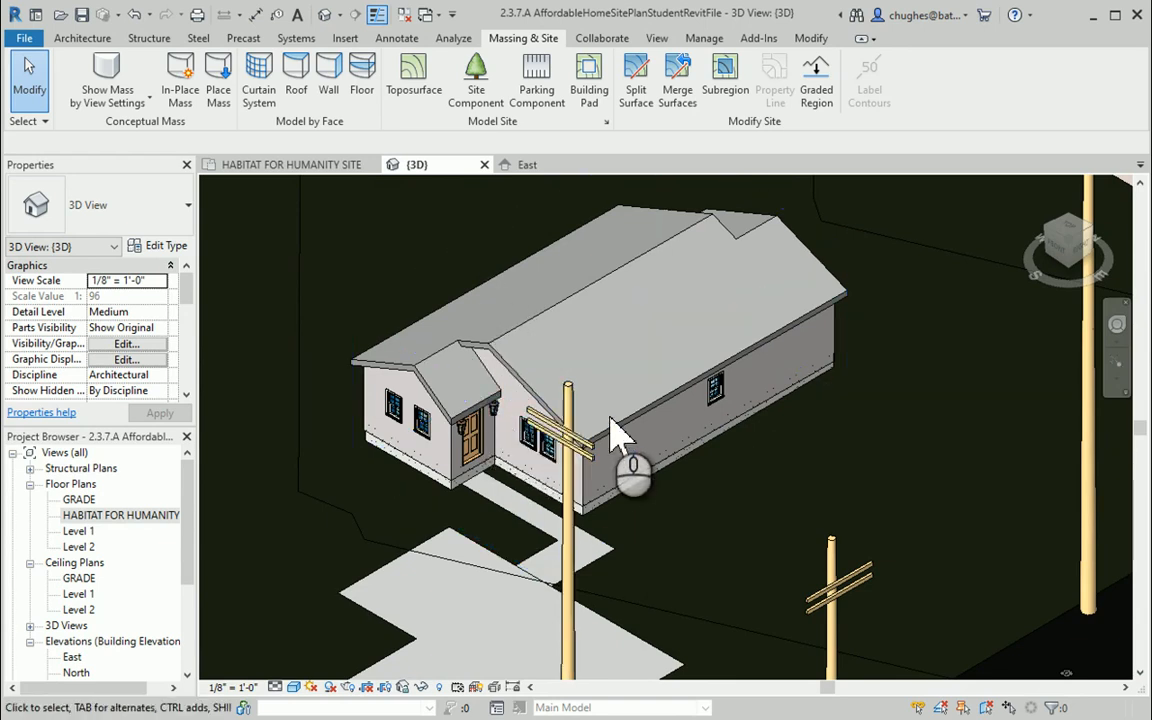
scroll(620, 437, down, 3)
mouse_move(476, 352)
shift+middle_down()
mouse_move(609, 404)
mouse_move(540, 405)
shift+middle_up()
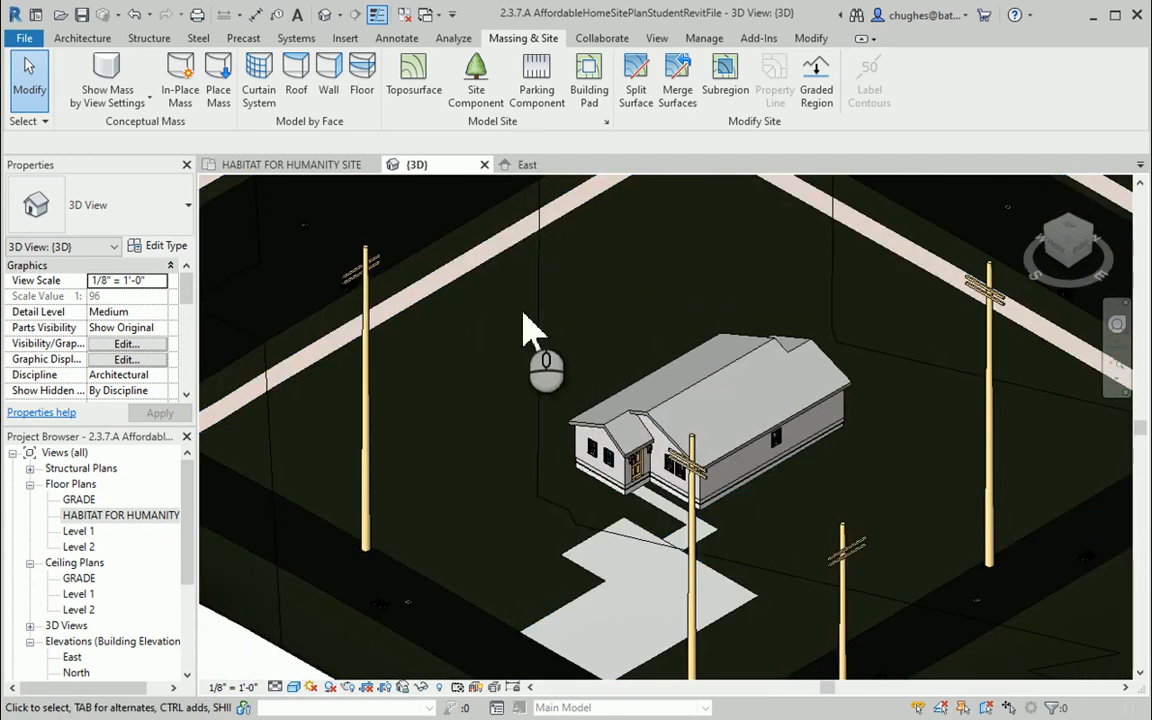
Open the Habitat for Humanity site plan and start a site component using the RPC Tree - Deciduous type Gray Birch - 10'
click(140, 516)
double_click(140, 516)
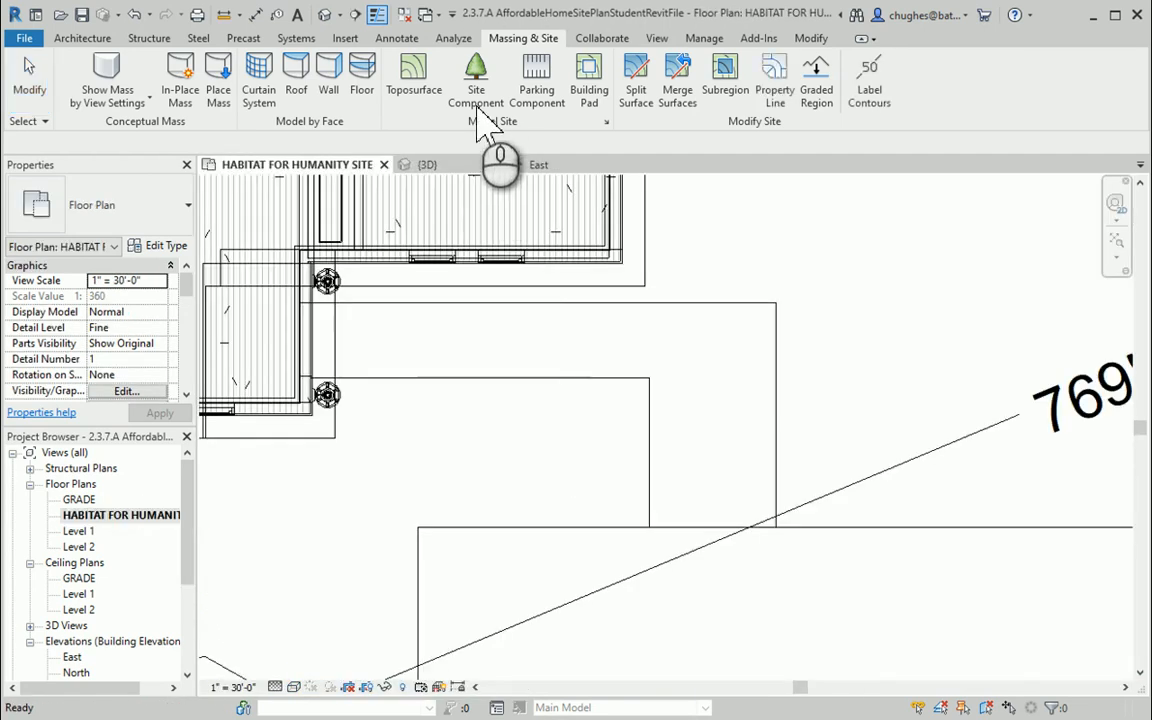
click(477, 90)
scroll(567, 442, up, 5)
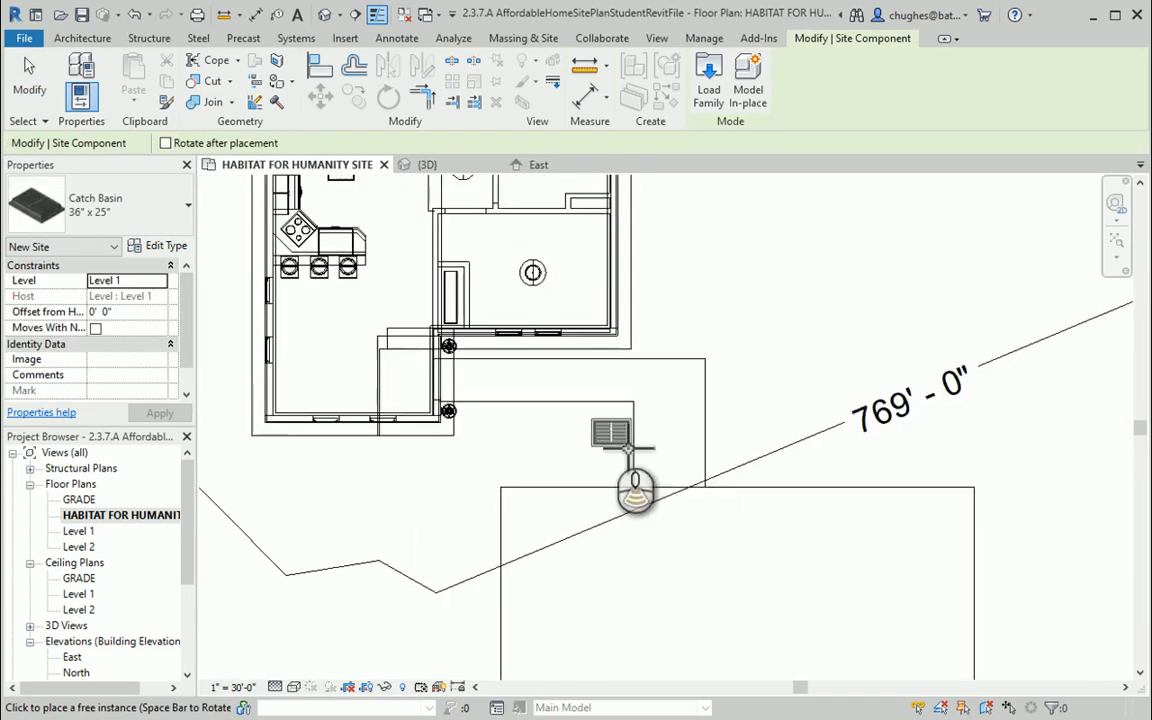
scroll(567, 442, down, 6)
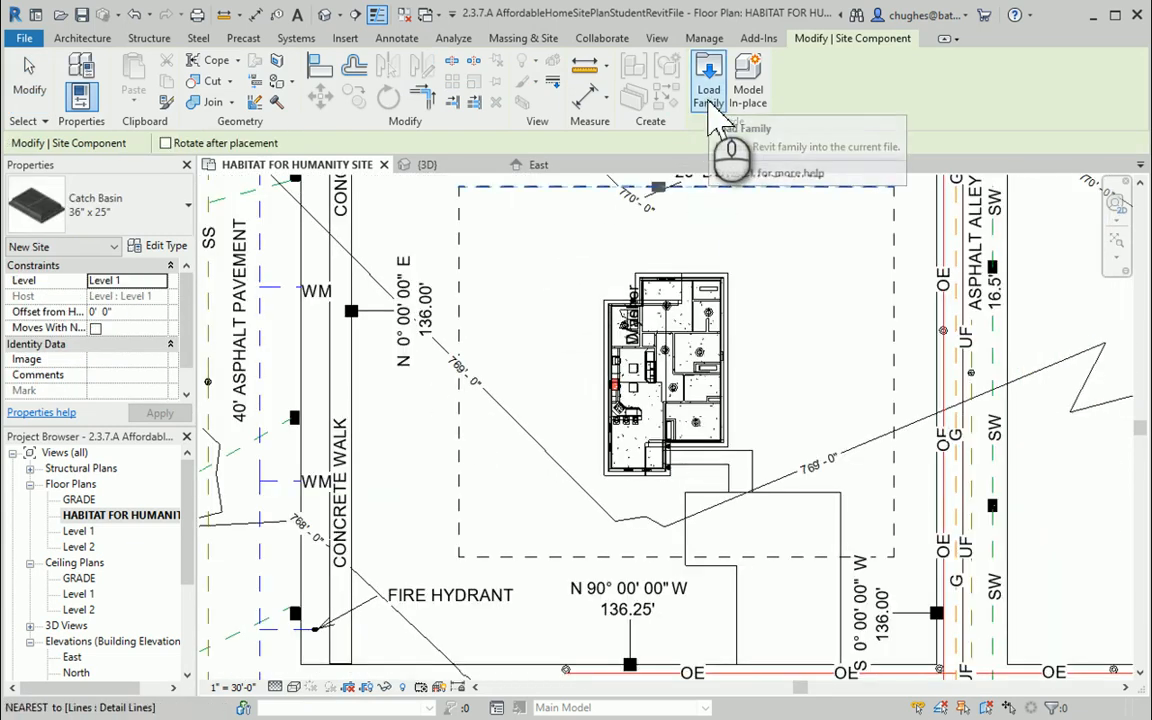
click(70, 205)
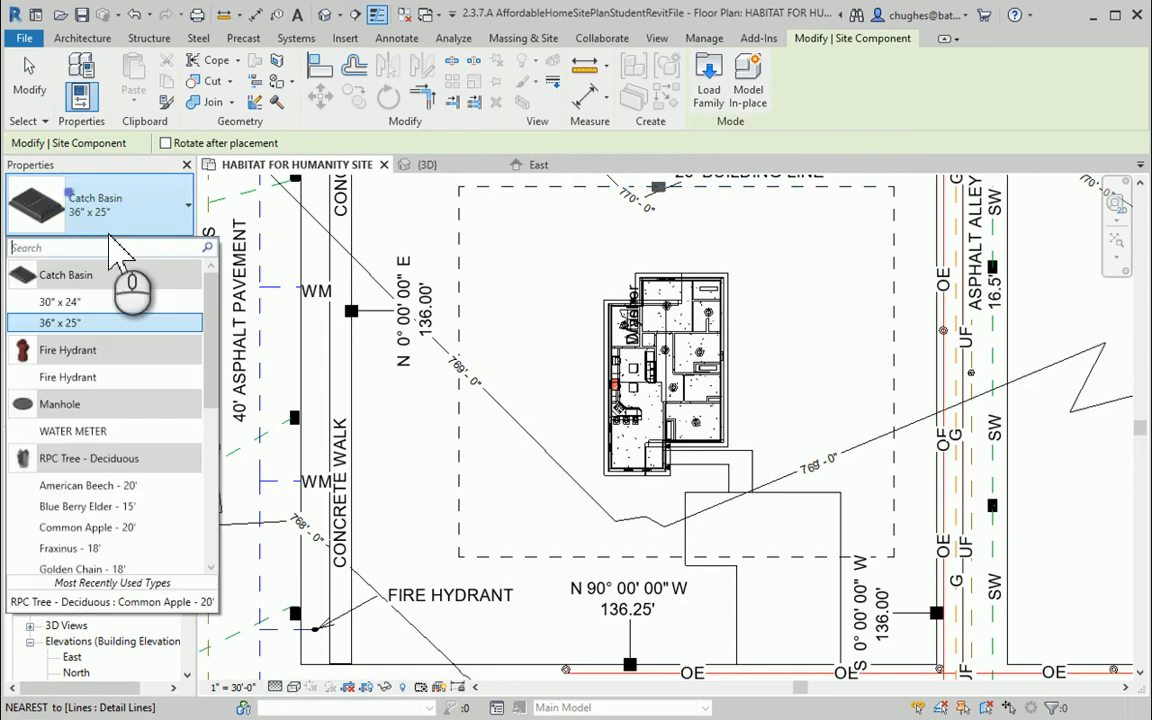
scroll(97, 455, down, 3)
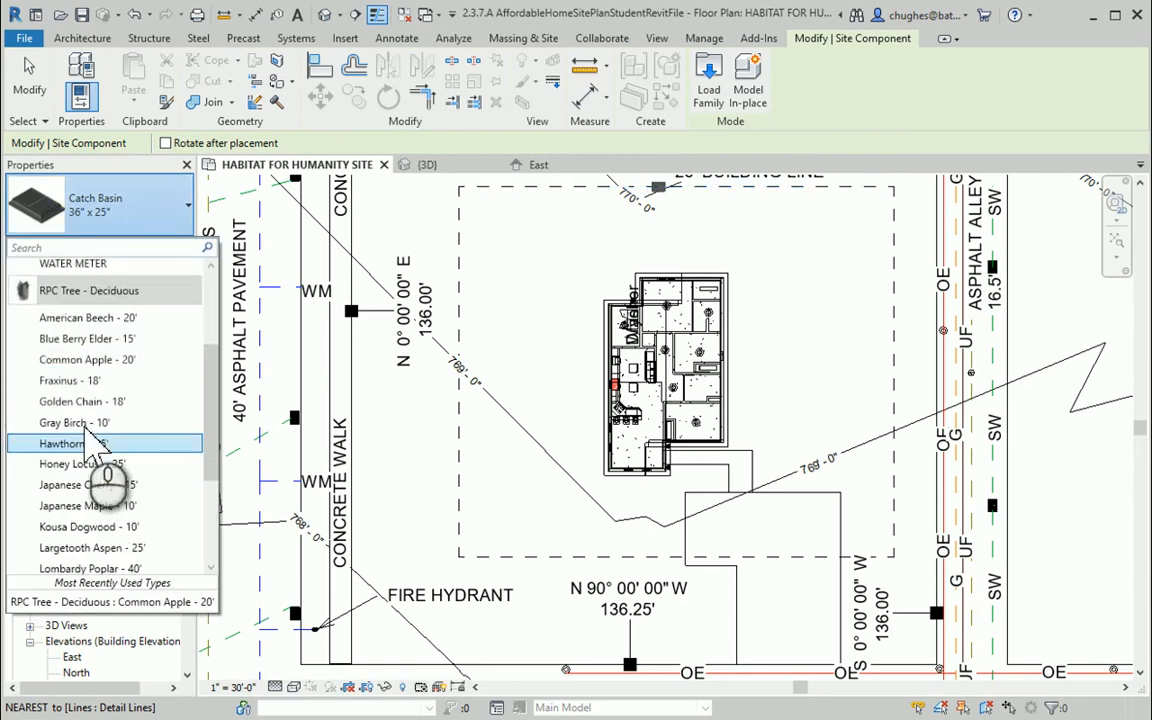
click(120, 424)
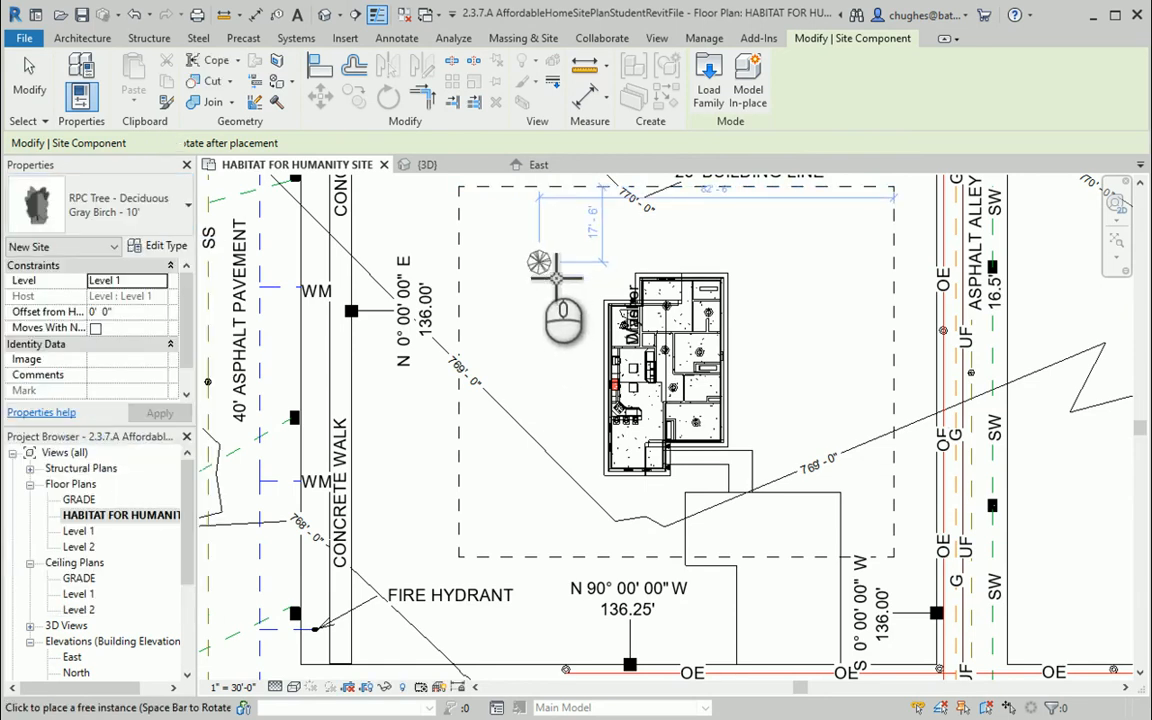
Place five Gray Birch trees, four along the house's west side and one just north of it, and show the site in 3D
click(520, 345)
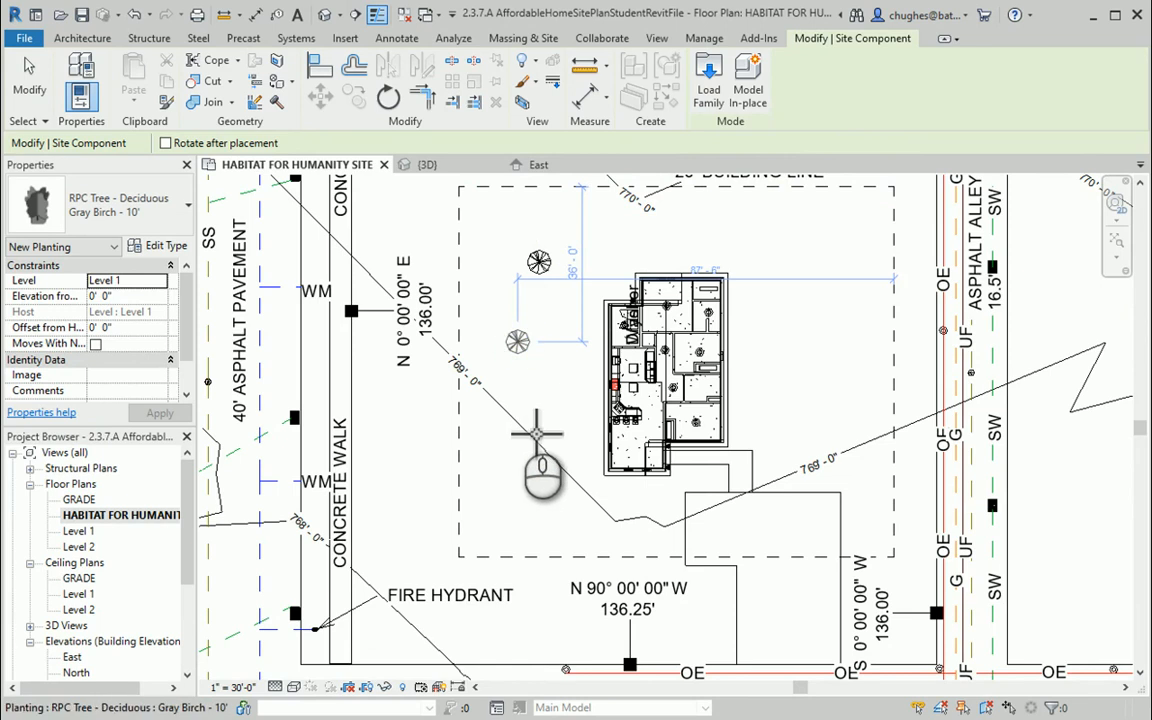
click(520, 420)
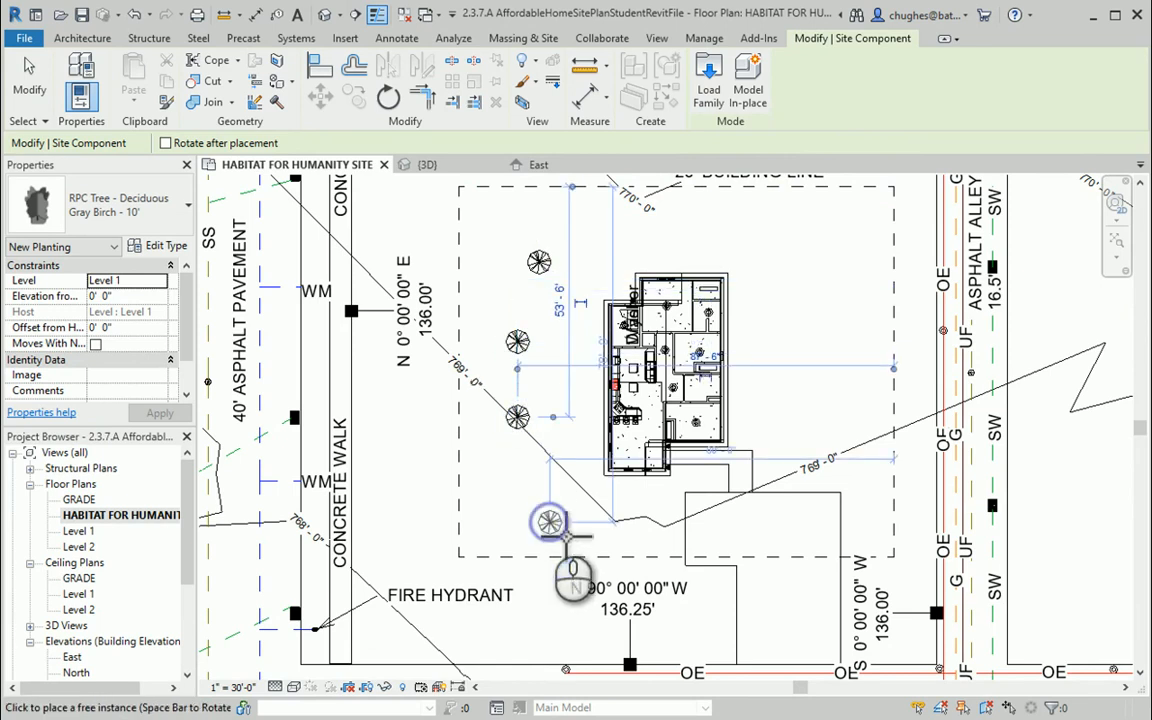
click(551, 523)
click(613, 222)
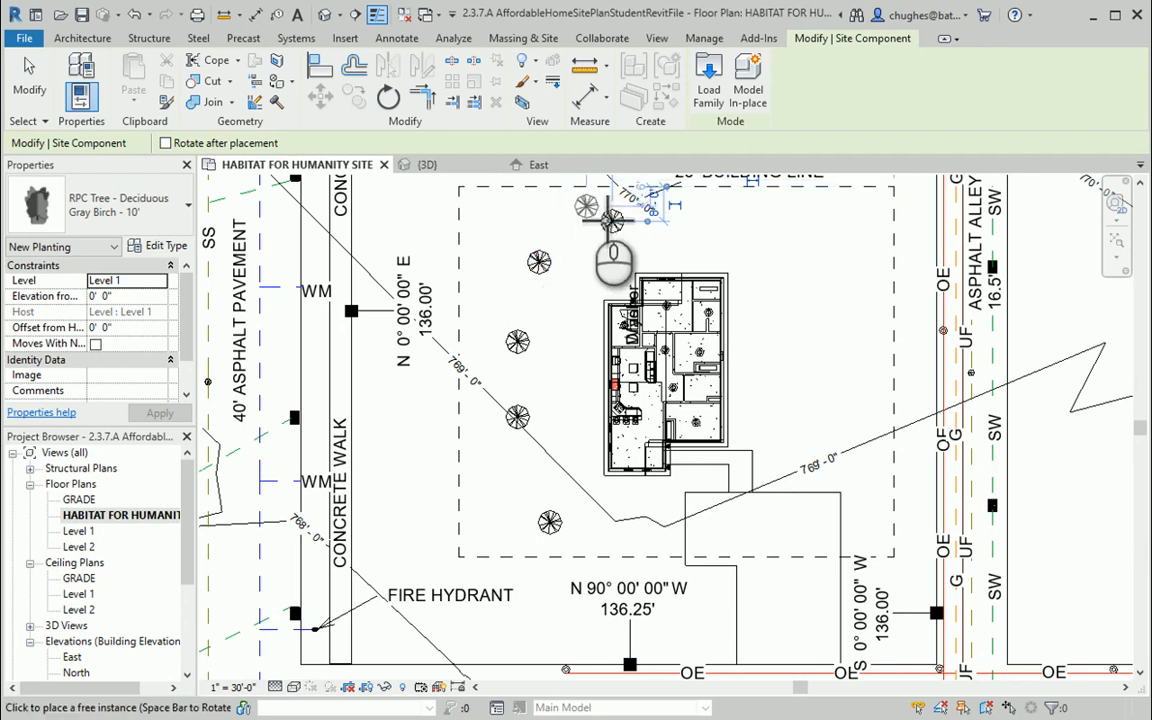
middle_drag(602, 268, 634, 318)
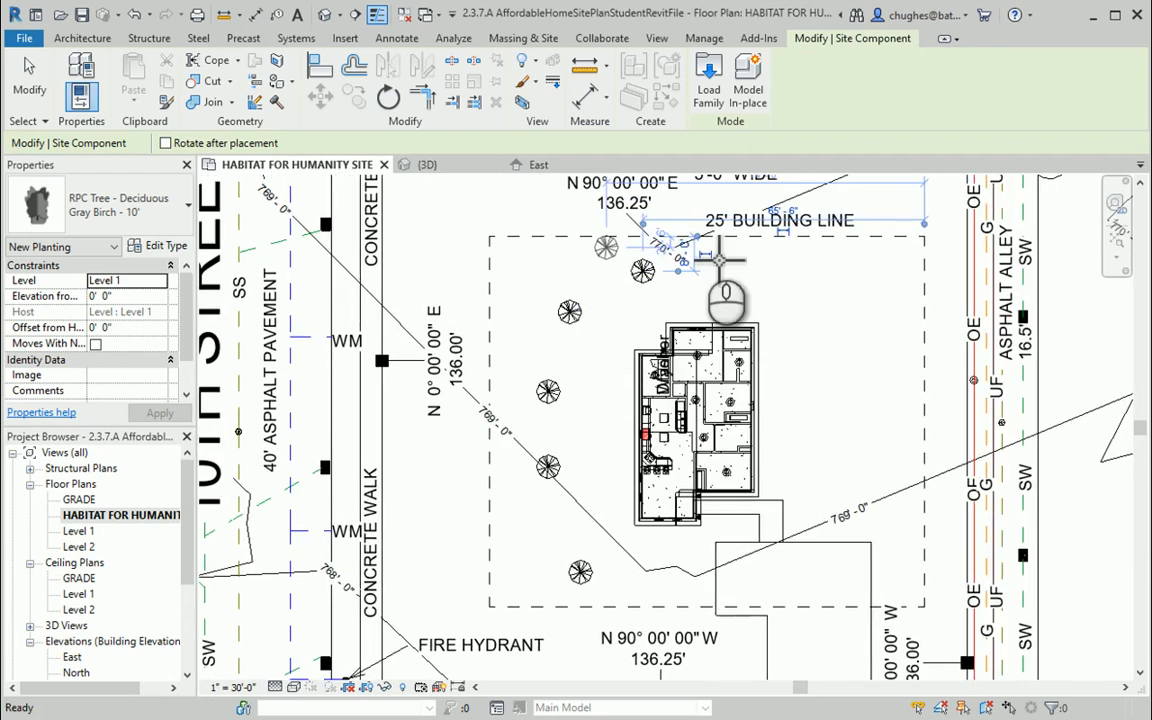
right_click(580, 250)
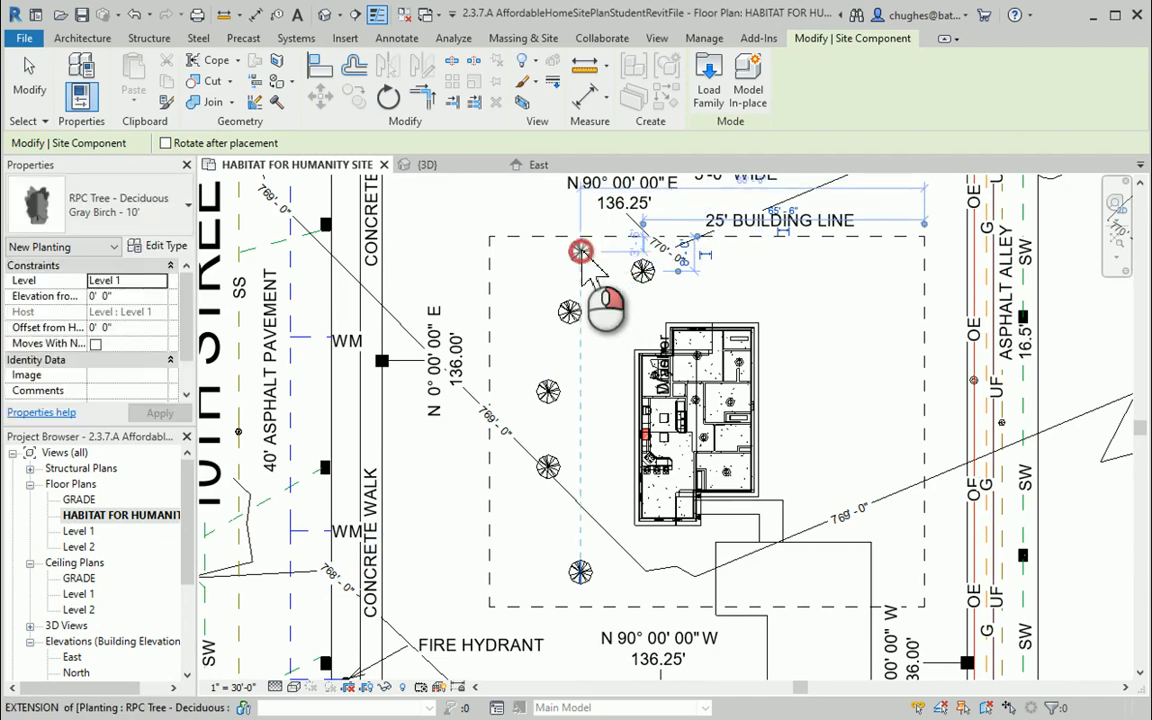
click(592, 270)
click(523, 38)
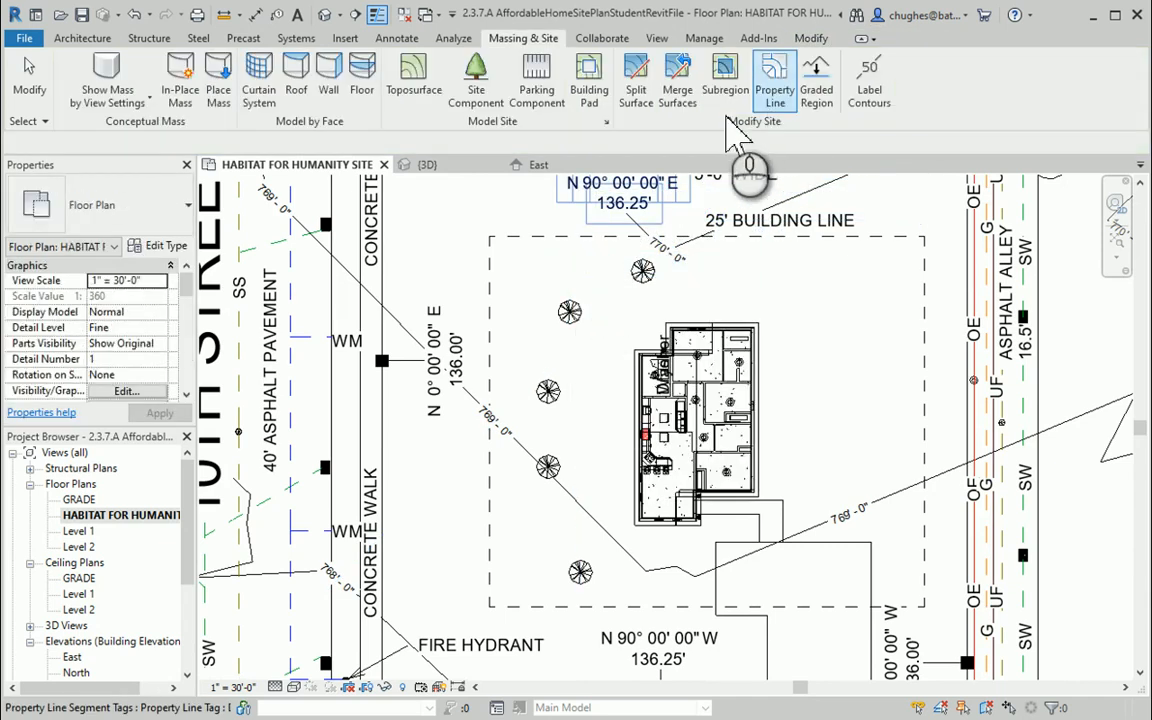
click(323, 15)
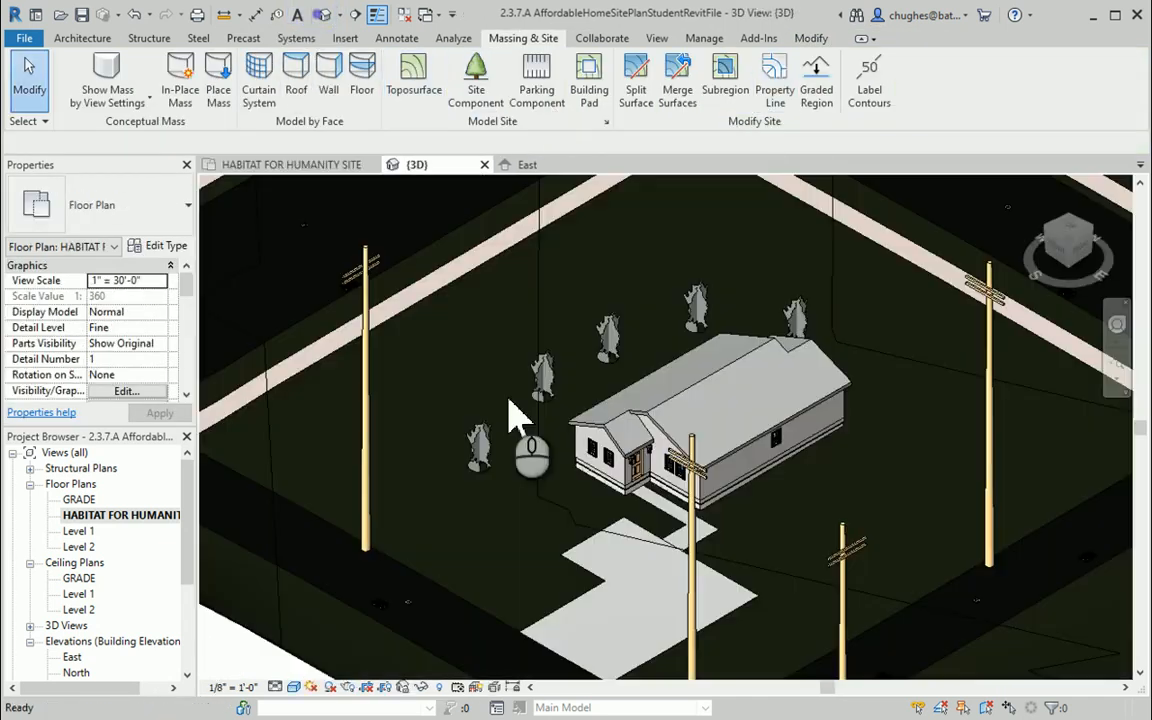